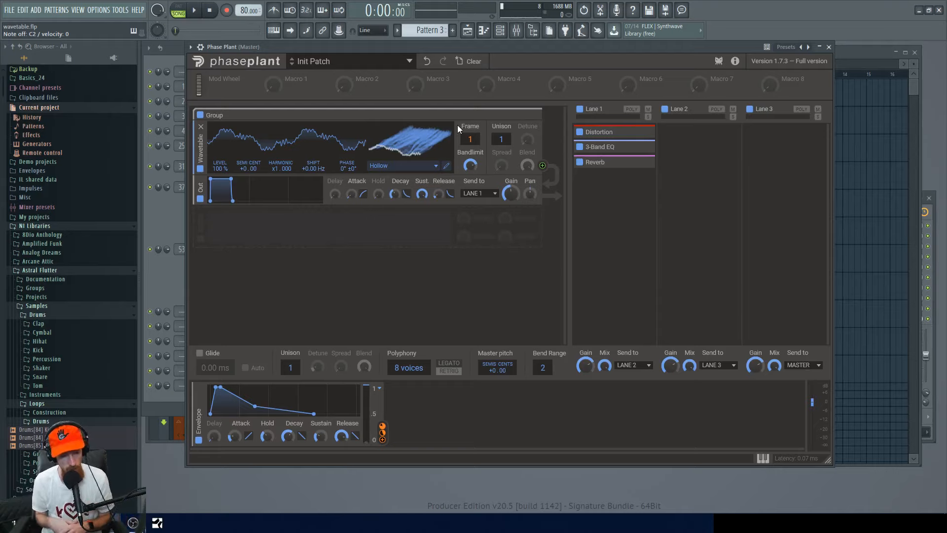
# Open the Phase Plant #5 channel and add a Wavetable generator to its empty patch.
pyautogui.press('F6')
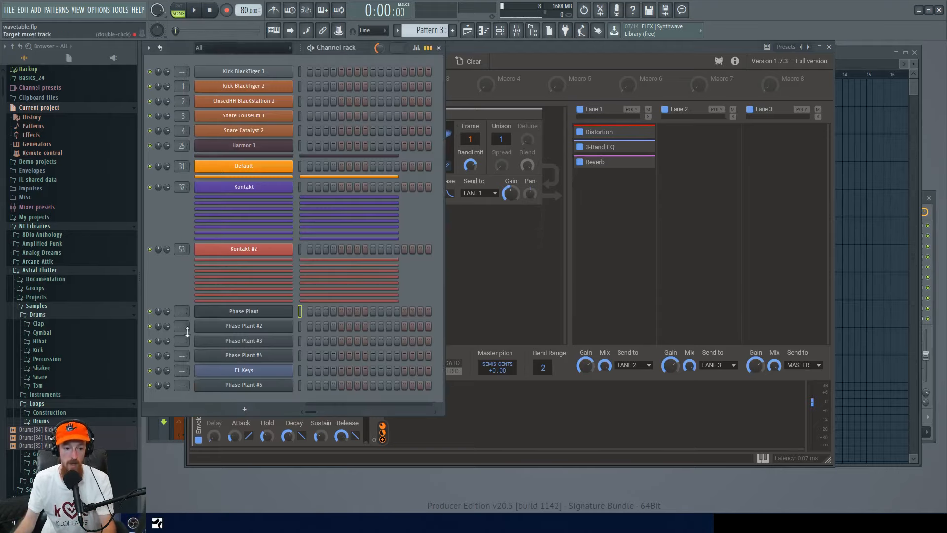
pyautogui.click(272, 384)
pyautogui.click(392, 148)
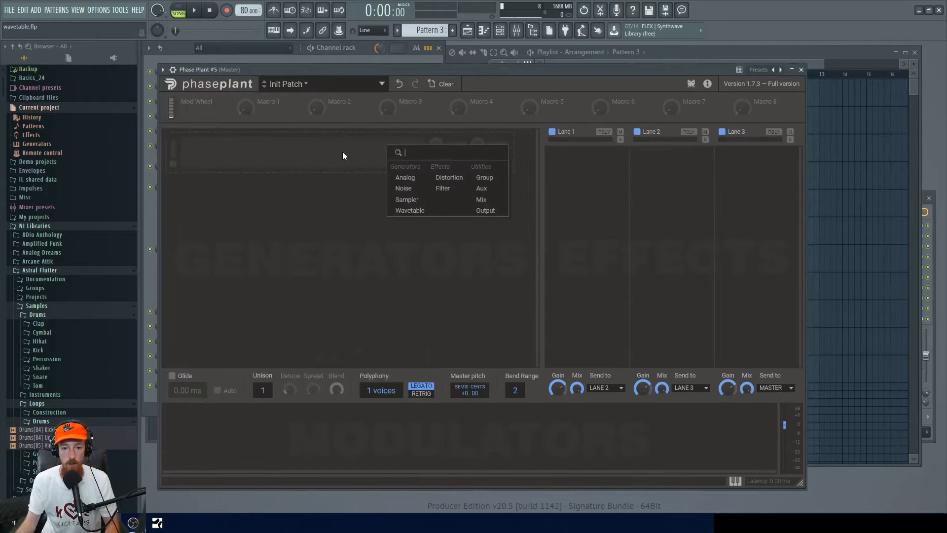
pyautogui.click(419, 212)
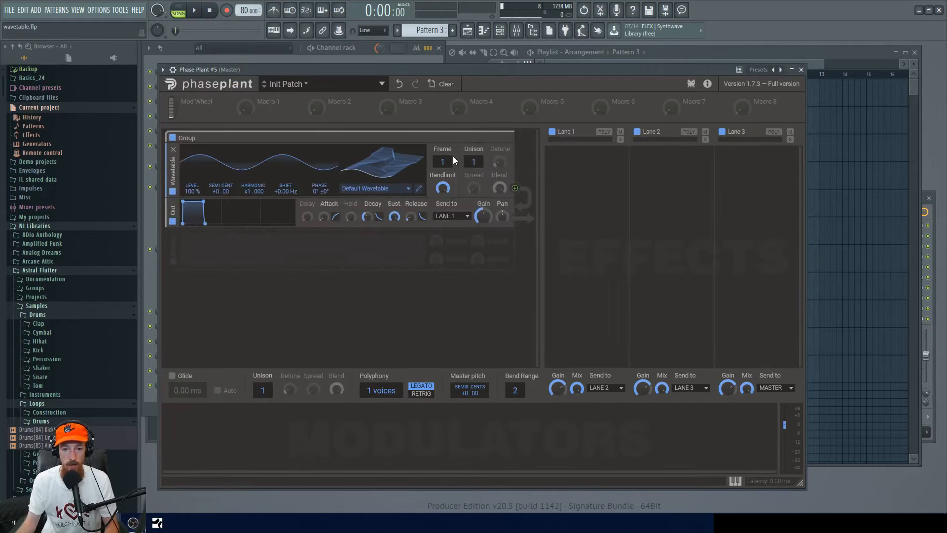
# Open the Wavetable Editor and scrub through the wavetable's frames before closing the editor.
pyautogui.click(418, 189)
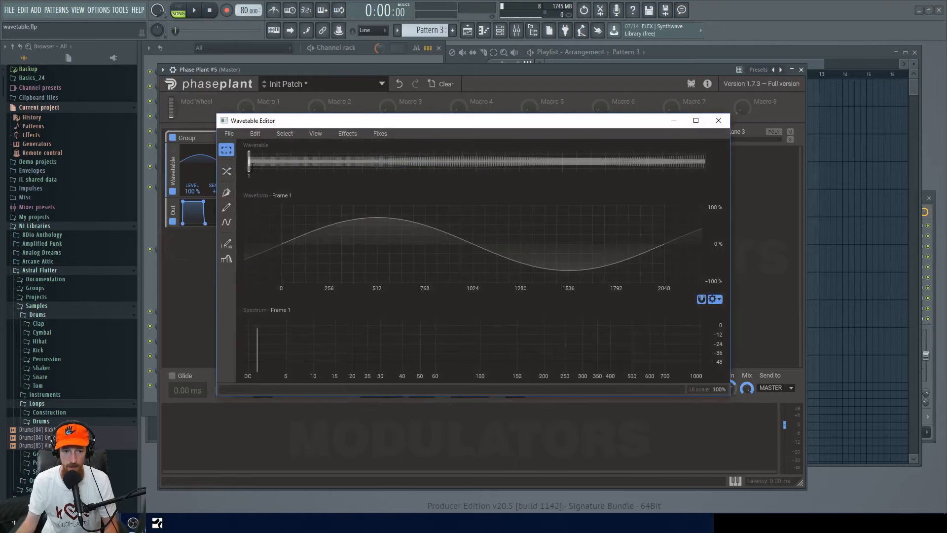
pyautogui.moveTo(251, 162)
pyautogui.mouseDown()
pyautogui.moveTo(698, 155)
pyautogui.moveTo(249, 160)
pyautogui.mouseUp()
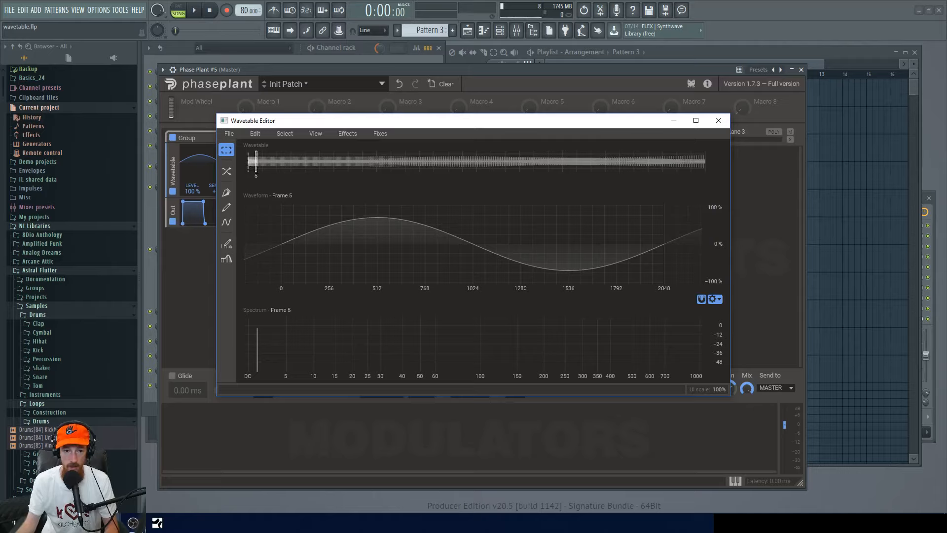
pyautogui.moveTo(249, 161); pyautogui.dragTo(277, 161)
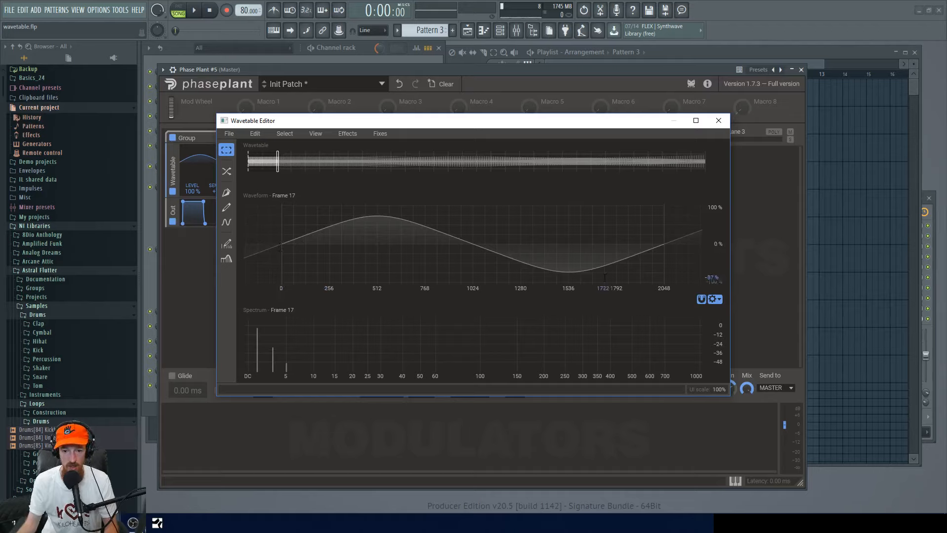
pyautogui.moveTo(277, 161)
pyautogui.mouseDown()
pyautogui.moveTo(697, 162)
pyautogui.moveTo(2, 155)
pyautogui.mouseUp()
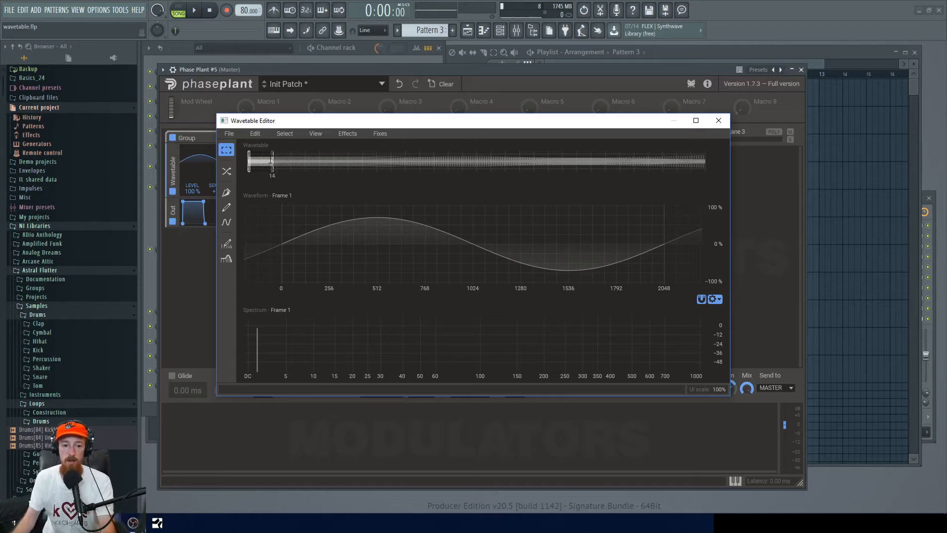
pyautogui.click(270, 162)
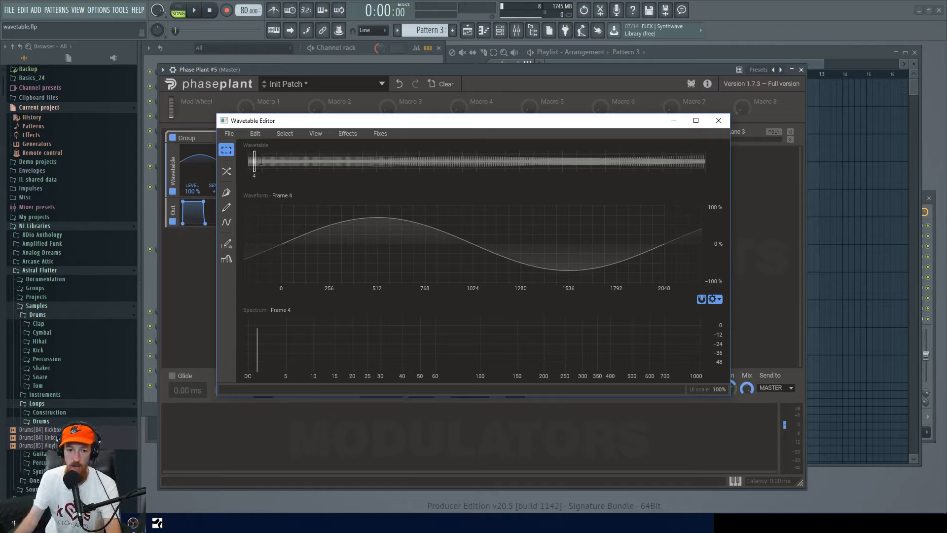
pyautogui.click(249, 161)
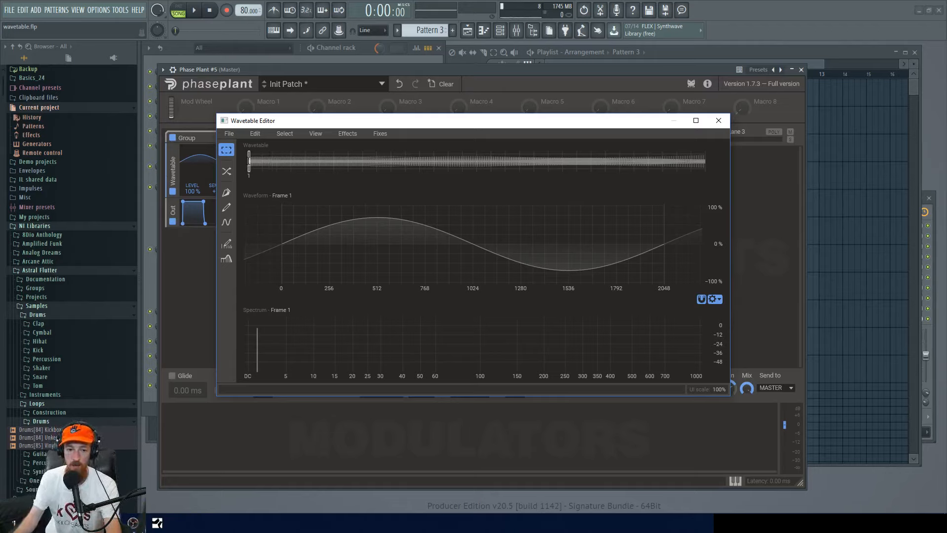
pyautogui.moveTo(250, 161)
pyautogui.mouseDown()
pyautogui.moveTo(683, 162)
pyautogui.moveTo(249, 162)
pyautogui.mouseUp()
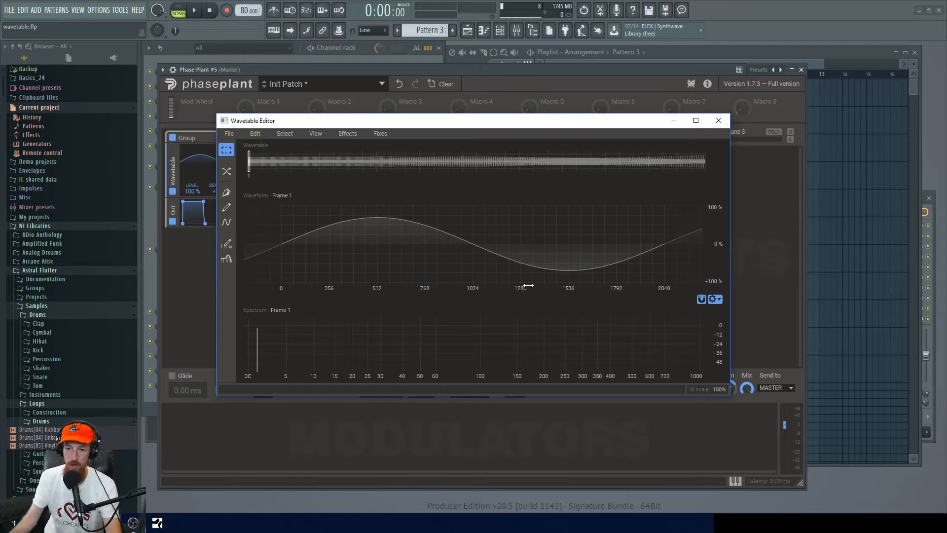
pyautogui.click(719, 120)
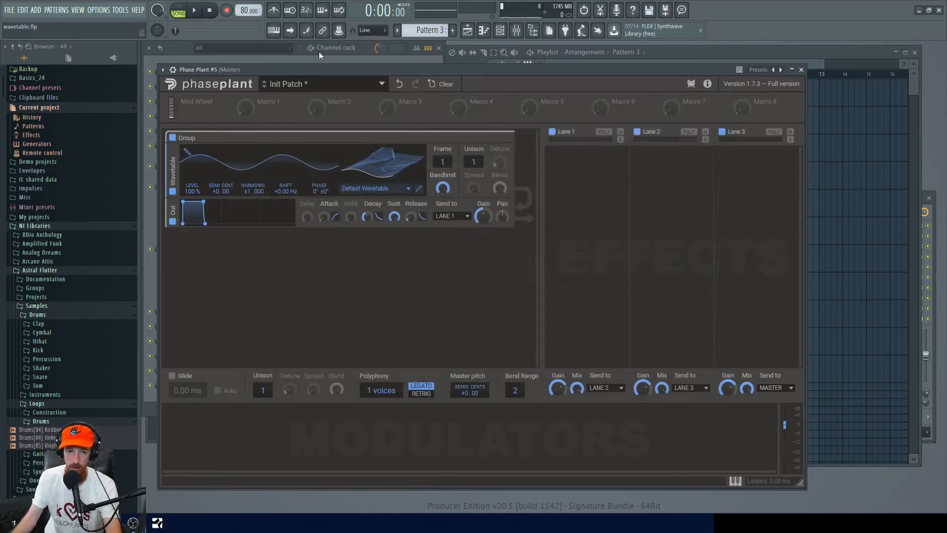
# Switch to the master Phase Plant instance and browse the wavetable preset folders without choosing one.
pyautogui.click(175, 51)
pyautogui.click(266, 313)
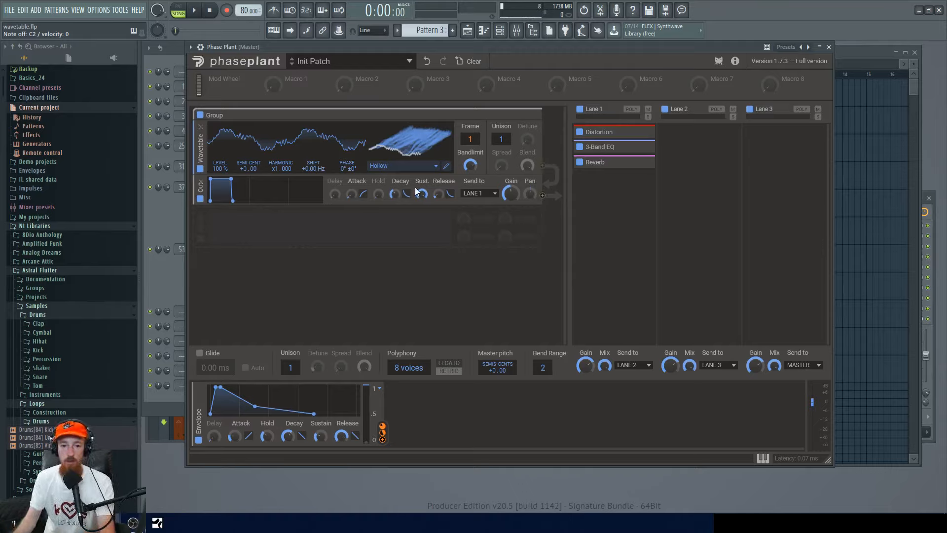
pyautogui.click(416, 165)
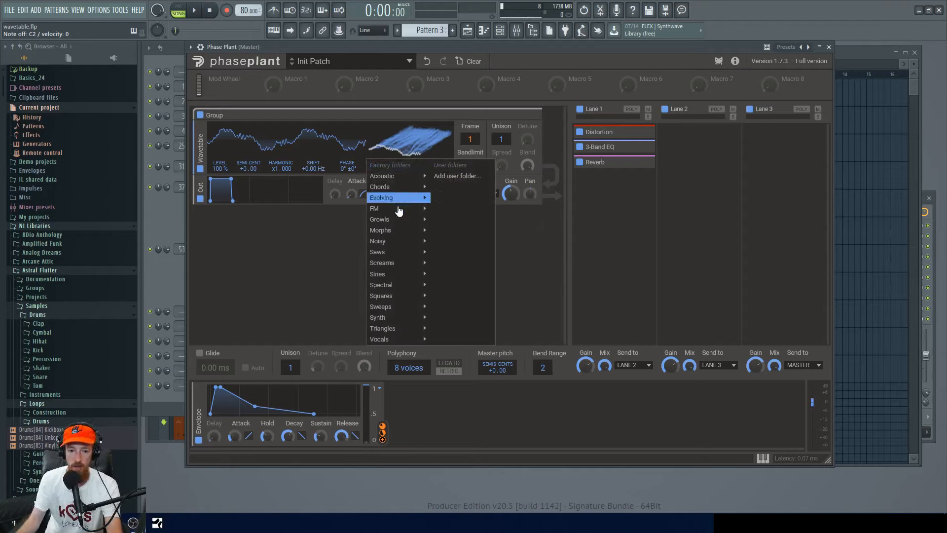
pyautogui.moveTo(395, 231)
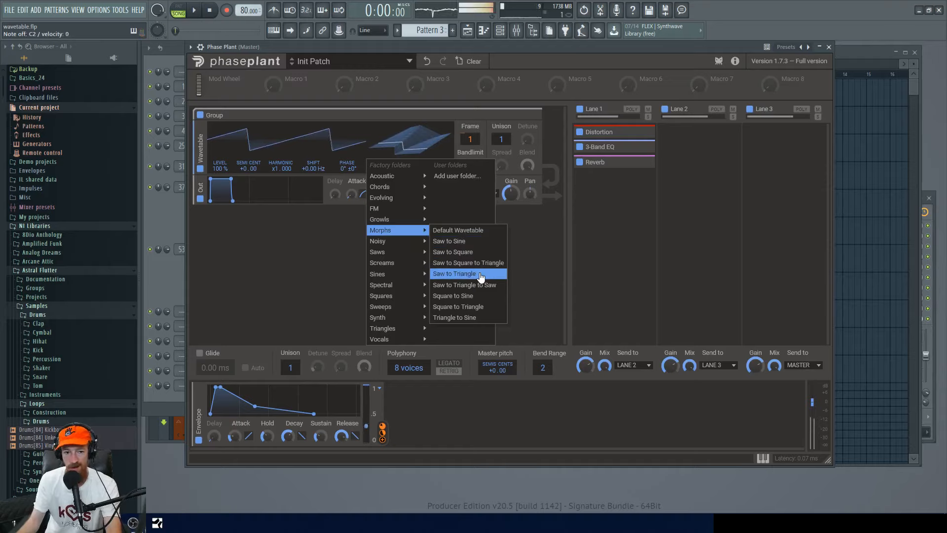
pyautogui.moveTo(395, 285)
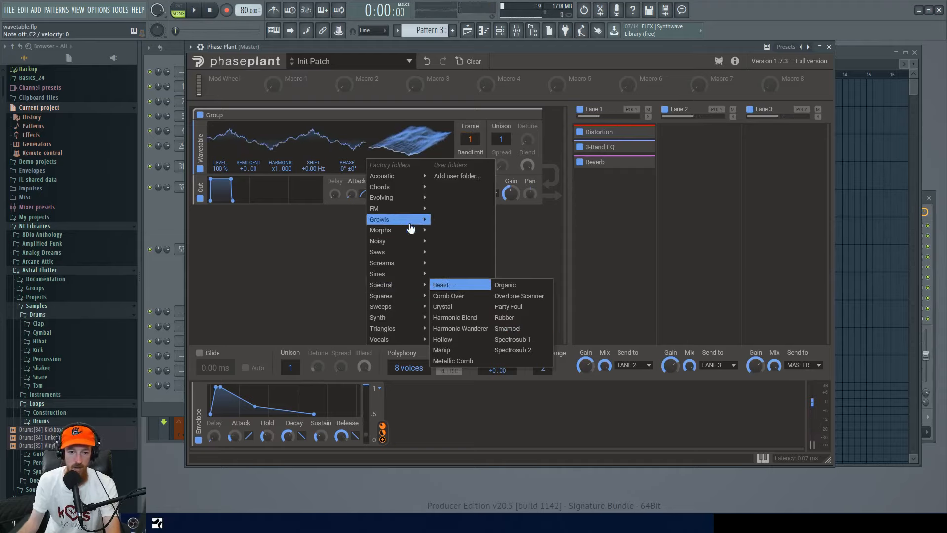
pyautogui.moveTo(407, 212)
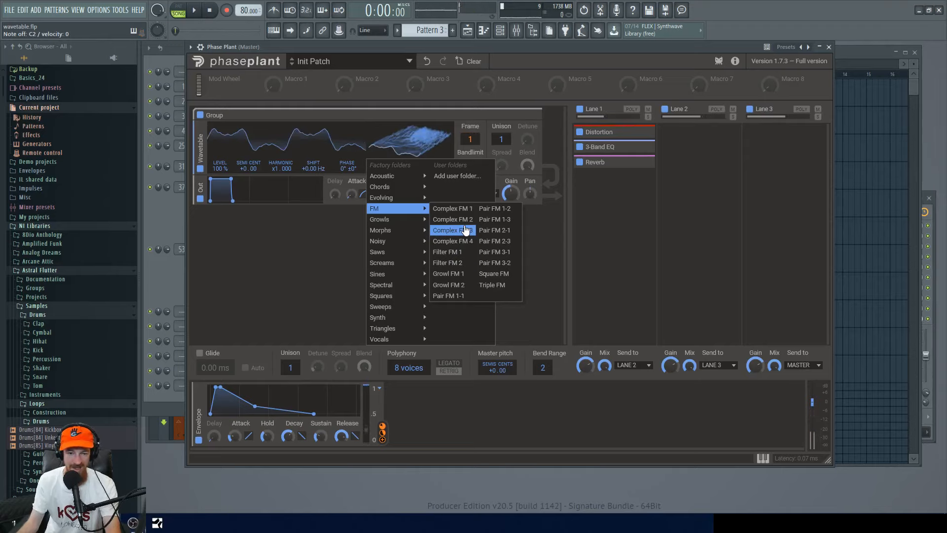
pyautogui.click(321, 268)
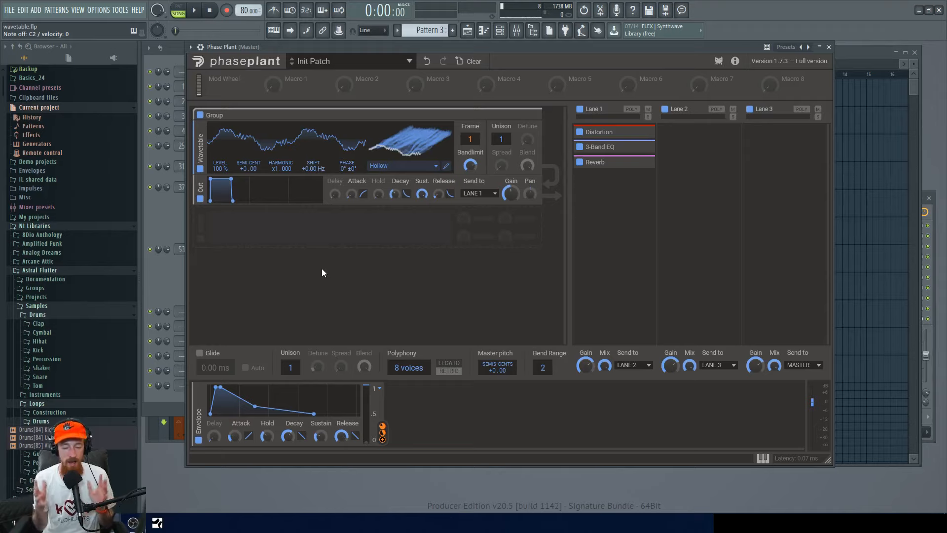
# Return to Phase Plant #5, add an Envelope modulator and route it to the wavetable's Frame parameter.
pyautogui.press('F6')
pyautogui.click(513, 262)
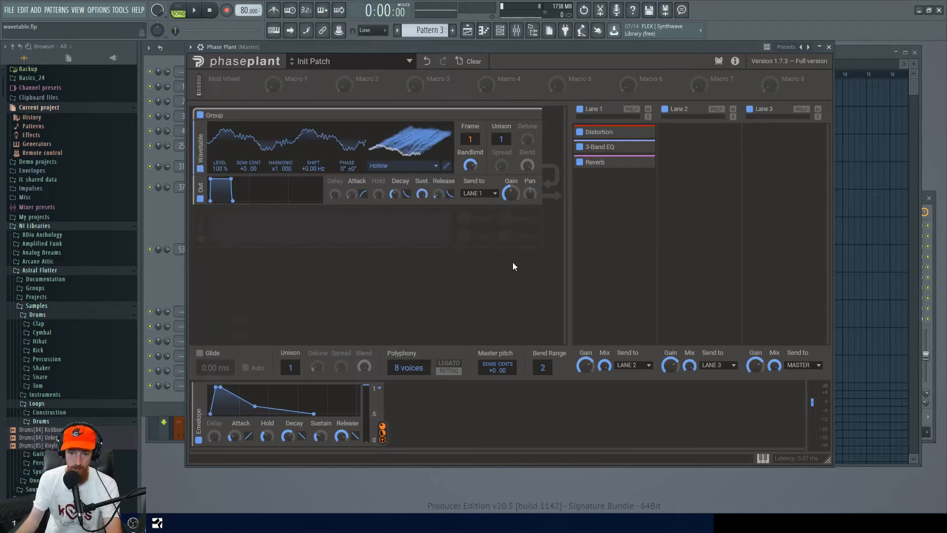
pyautogui.click(163, 261)
pyautogui.click(246, 386)
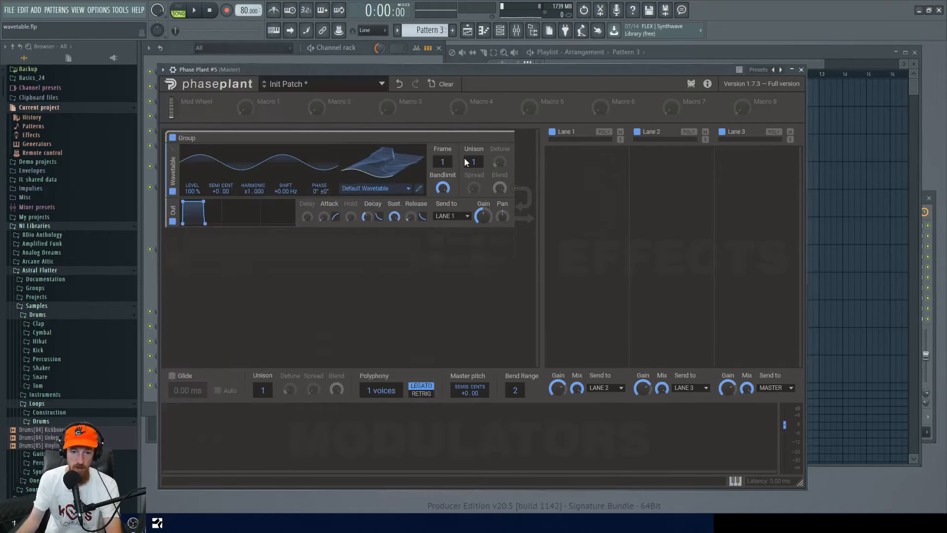
pyautogui.moveTo(434, 73); pyautogui.dragTo(450, 70)
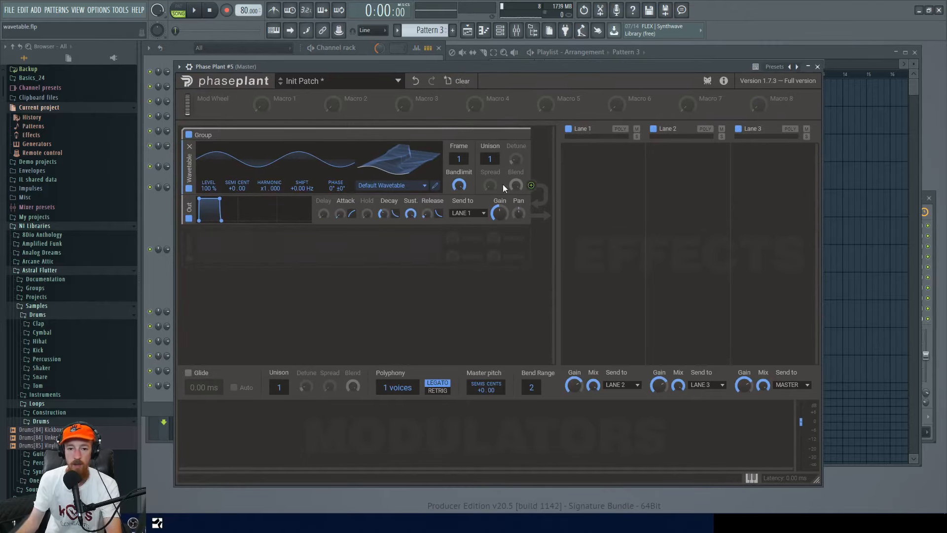
pyautogui.moveTo(459, 158)
pyautogui.mouseDown()
pyautogui.moveTo(459, 119)
pyautogui.moveTo(458, 163)
pyautogui.mouseUp()
pyautogui.click(234, 417)
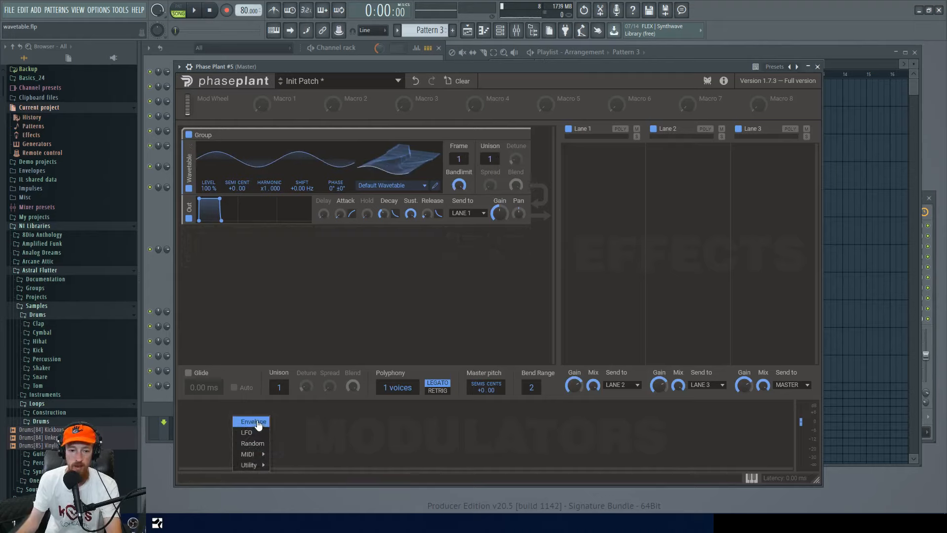
pyautogui.click(254, 422)
pyautogui.moveTo(372, 458); pyautogui.dragTo(459, 167)
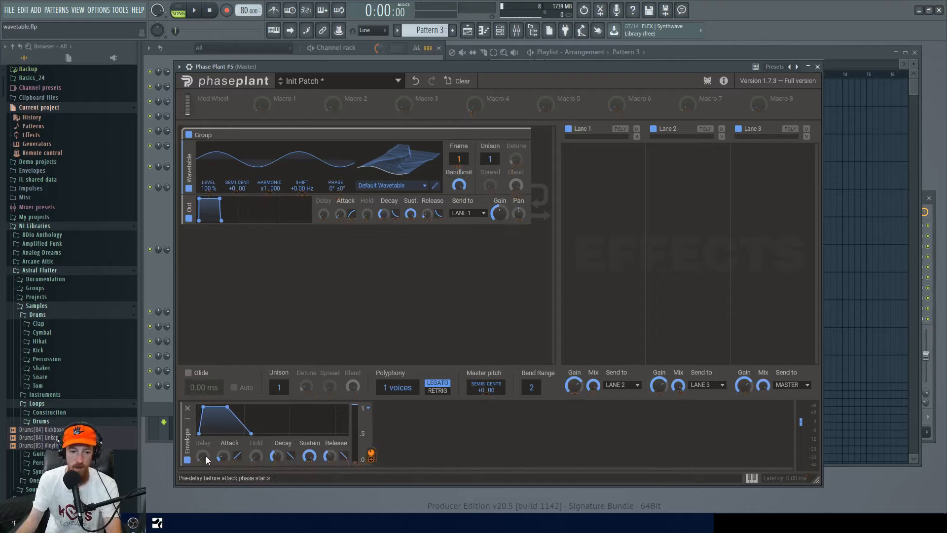
# Shape the modulation envelope by adjusting its attack, release and decay times.
pyautogui.moveTo(223, 456); pyautogui.dragTo(224, 444)
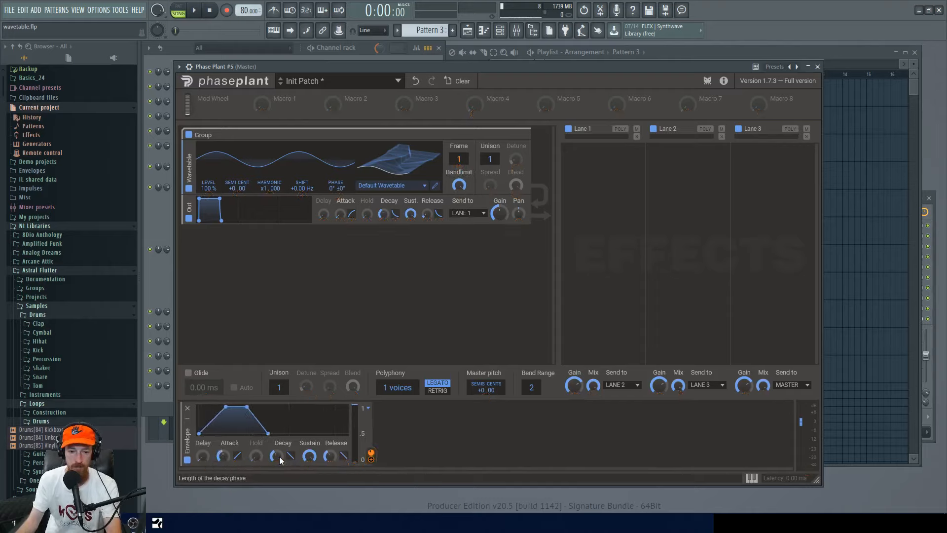
pyautogui.moveTo(330, 460); pyautogui.dragTo(311, 510)
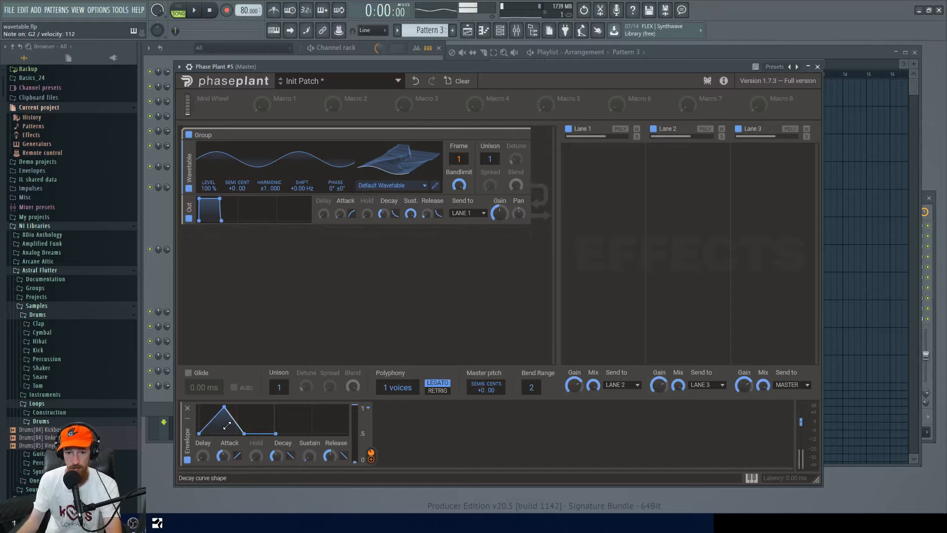
pyautogui.moveTo(276, 457); pyautogui.dragTo(276, 439)
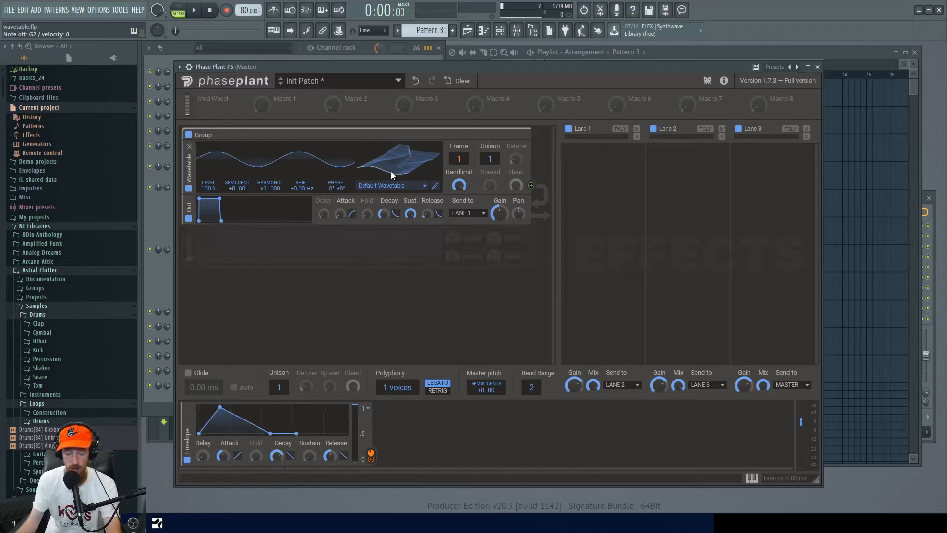
pyautogui.moveTo(227, 458); pyautogui.dragTo(226, 449)
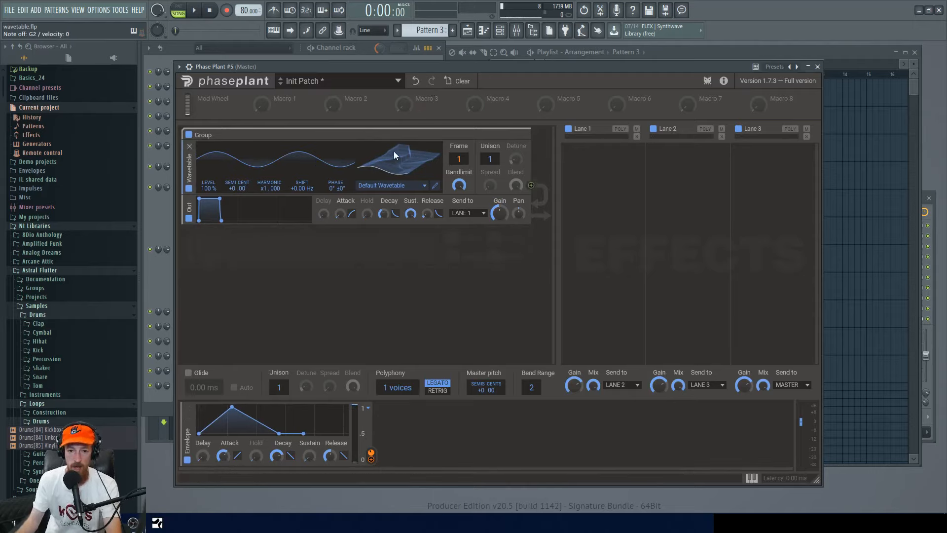
# Audition several Evolving and Acoustic wavetable presets from the wavetable preset list.
pyautogui.click(393, 186)
pyautogui.moveTo(375, 221)
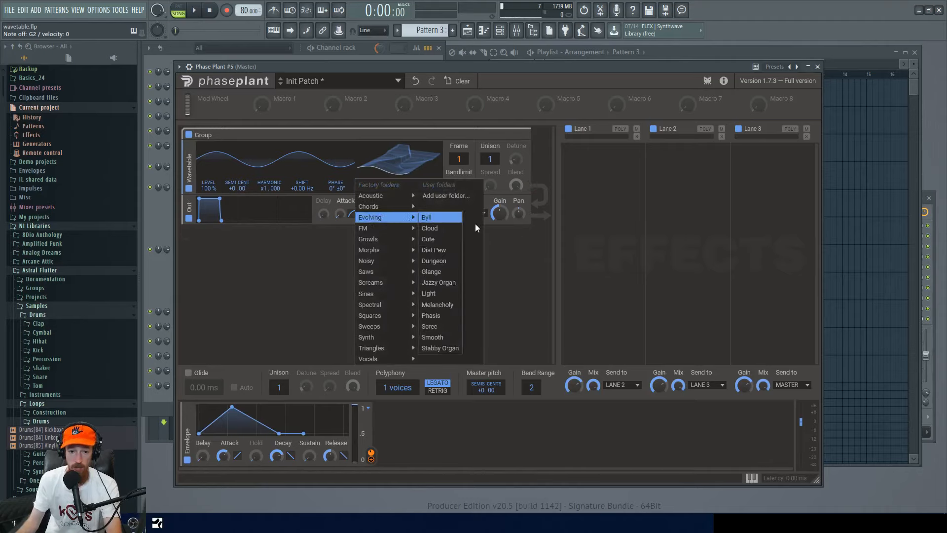
pyautogui.click(428, 217)
pyautogui.click(442, 228)
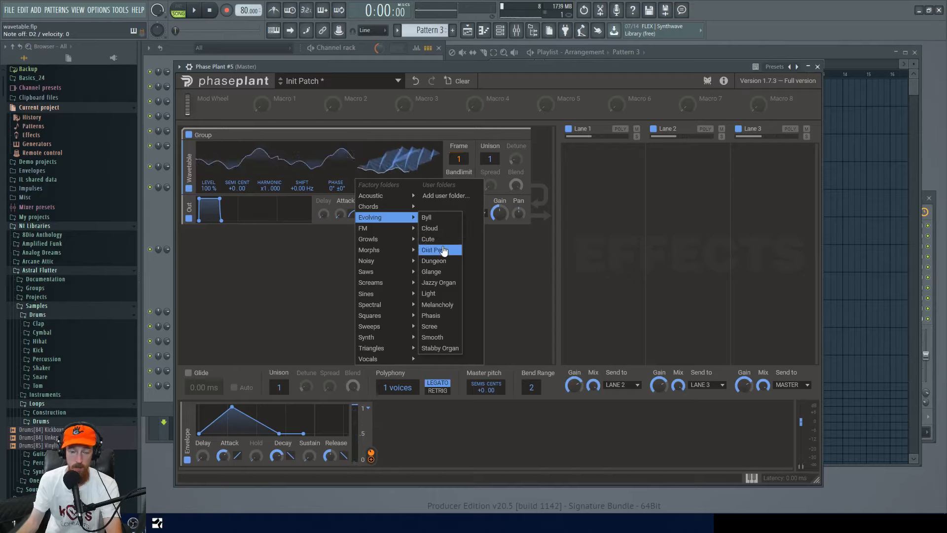
pyautogui.click(443, 250)
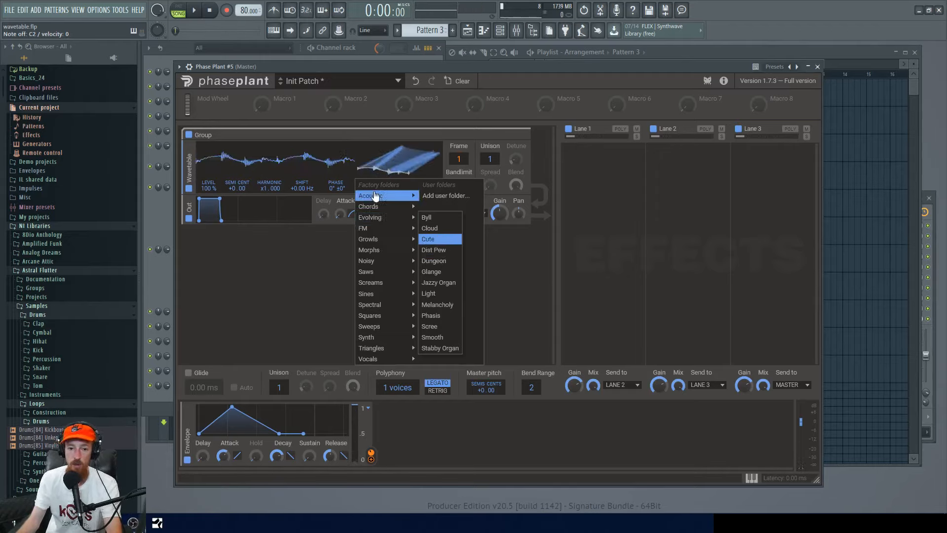
pyautogui.moveTo(392, 198)
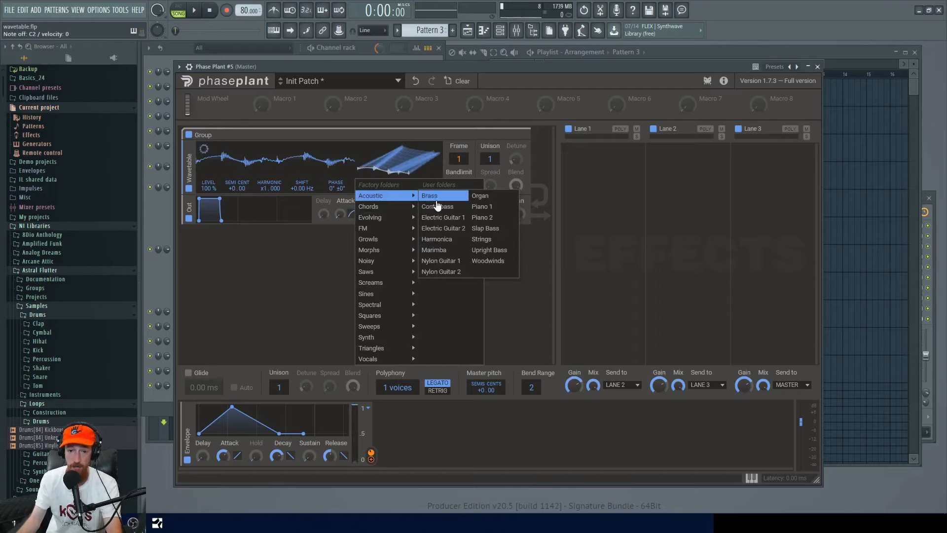
pyautogui.click(428, 197)
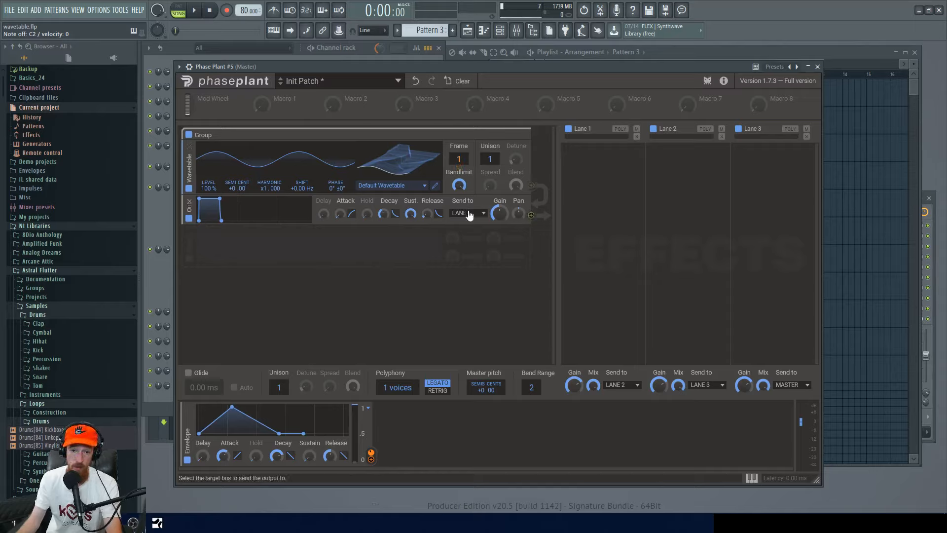
# Open the oscillator's wavetable editor and start a new empty wavetable.
pyautogui.moveTo(461, 188); pyautogui.dragTo(460, 188)
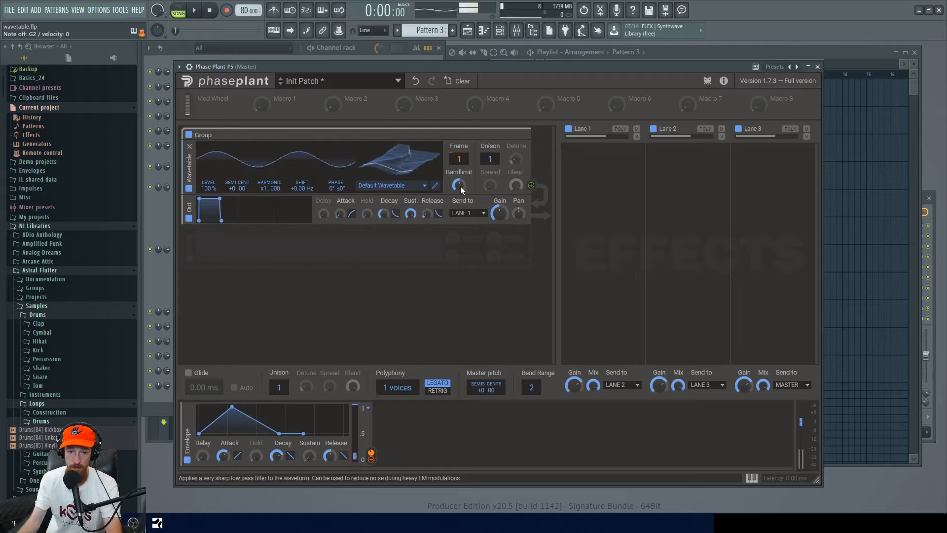
pyautogui.moveTo(460, 185); pyautogui.dragTo(460, 178)
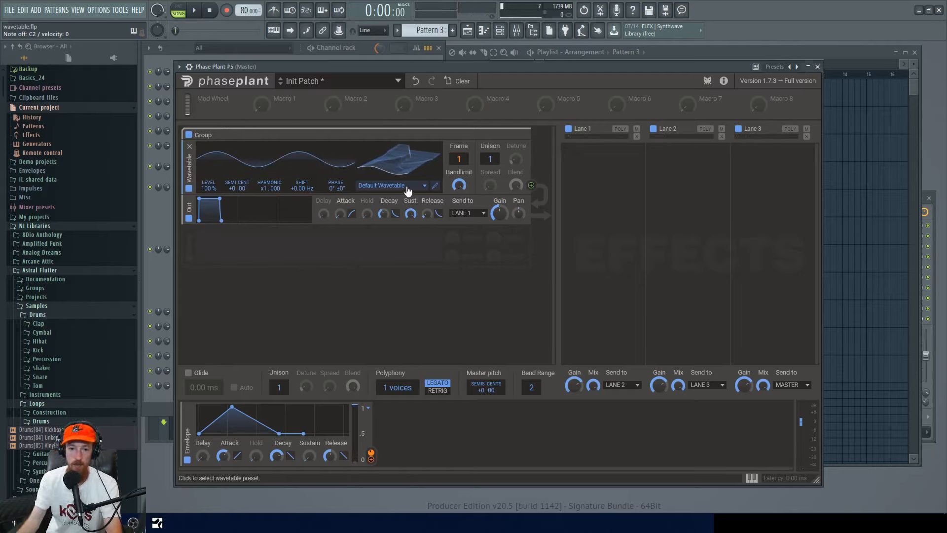
pyautogui.click(435, 188)
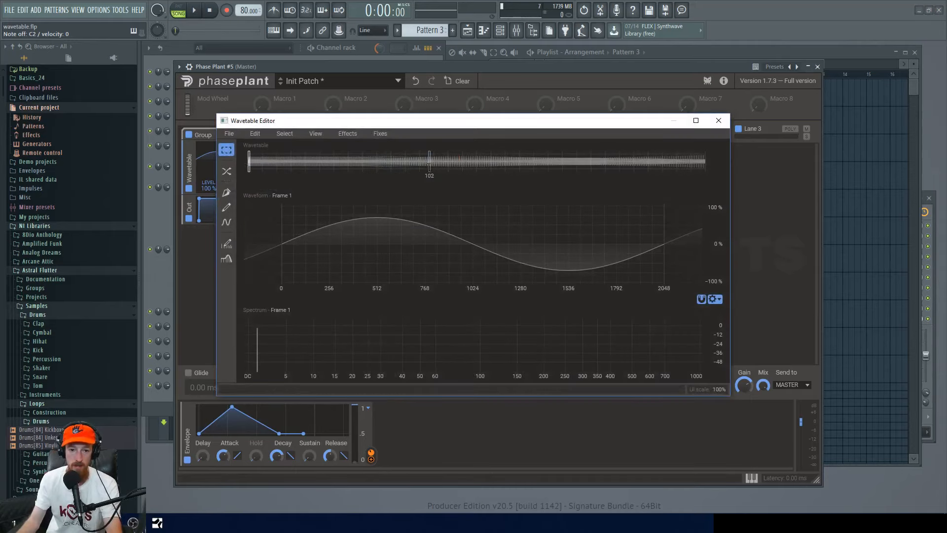
pyautogui.moveTo(441, 126); pyautogui.dragTo(488, 108)
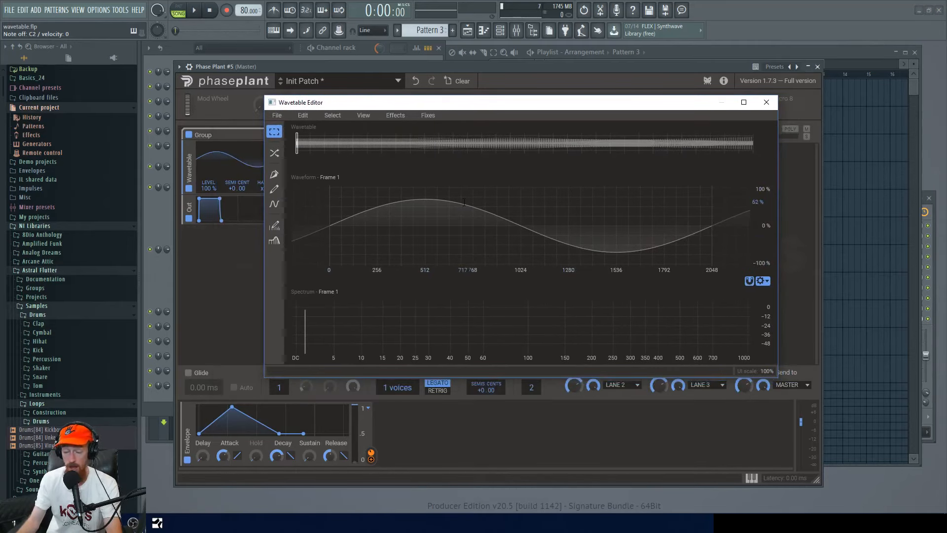
pyautogui.click(283, 115)
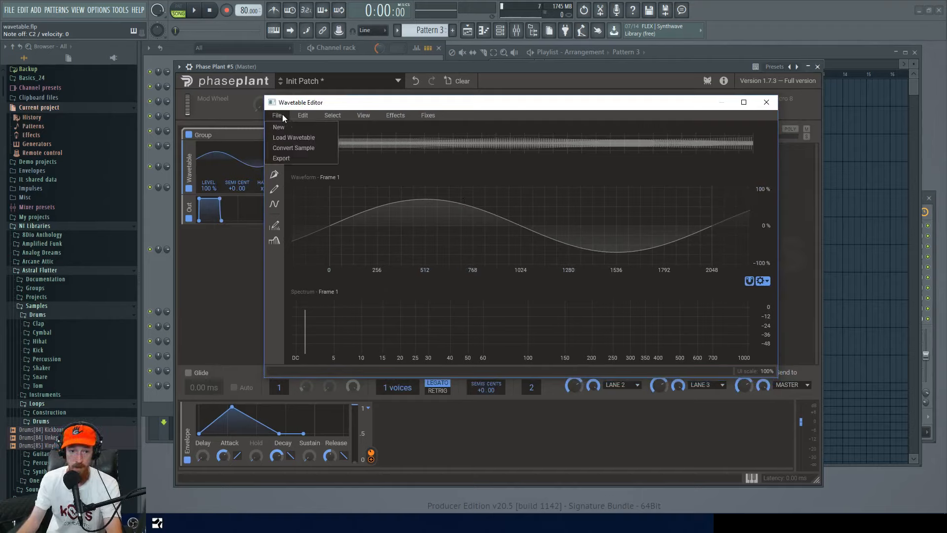
pyautogui.click(279, 127)
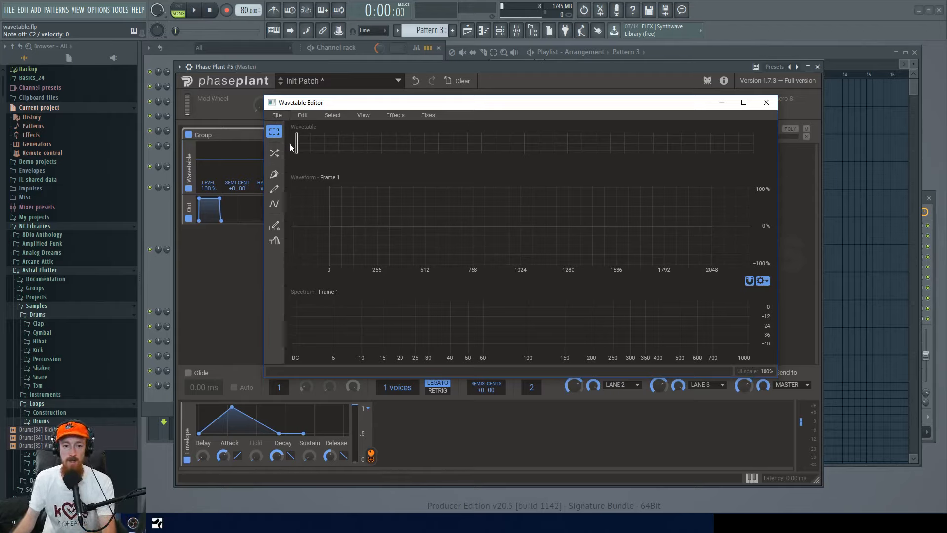
# Fill frame 1 with a sine wave using the Wave tool and apply it.
pyautogui.click(274, 206)
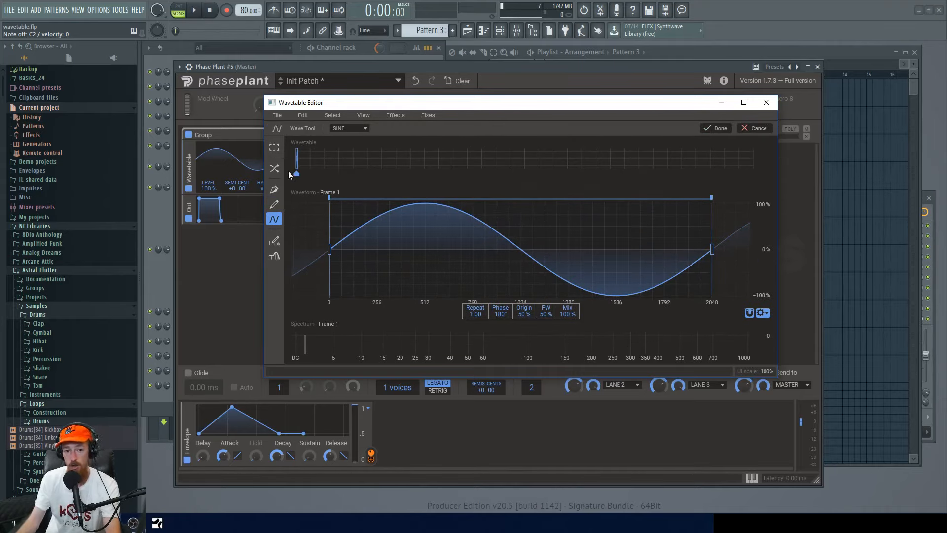
pyautogui.moveTo(373, 105); pyautogui.dragTo(553, 94)
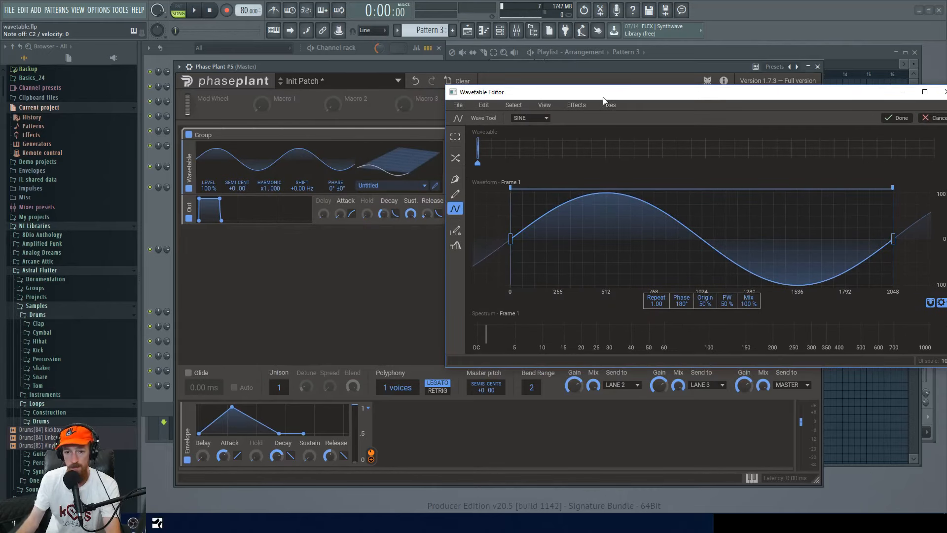
pyautogui.moveTo(603, 97); pyautogui.dragTo(581, 98)
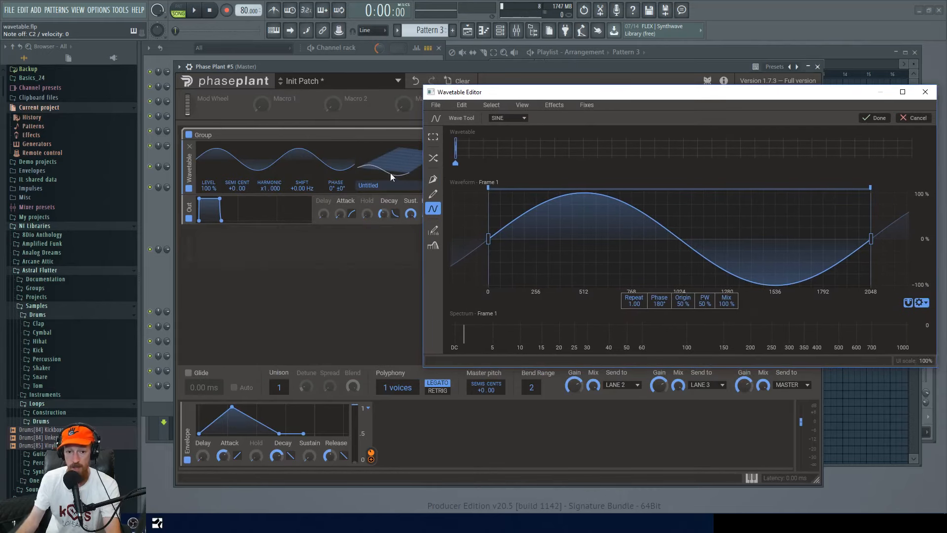
pyautogui.click(885, 120)
pyautogui.moveTo(455, 142)
pyautogui.mouseDown()
pyautogui.moveTo(517, 142)
pyautogui.moveTo(456, 142)
pyautogui.mouseUp()
pyautogui.click(384, 107)
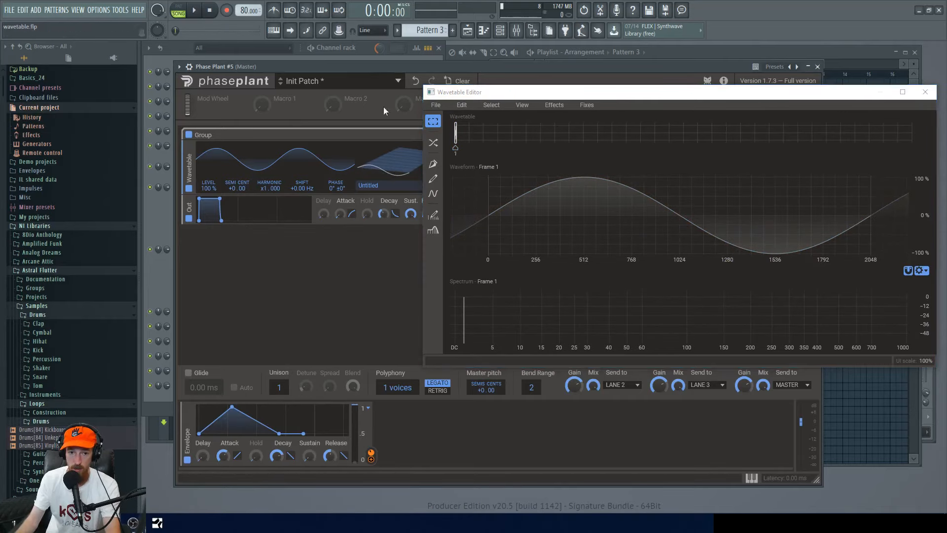
pyautogui.moveTo(519, 91); pyautogui.dragTo(615, 94)
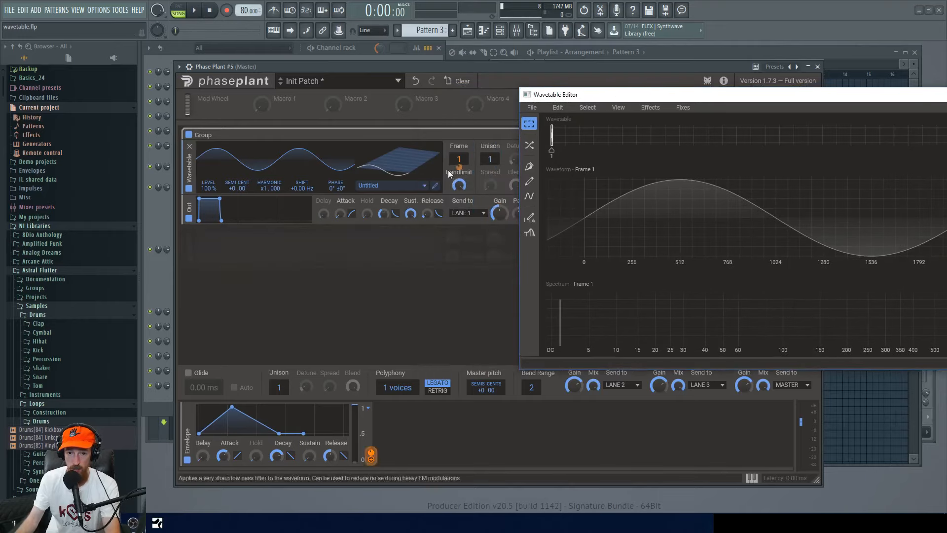
pyautogui.scroll(14, 456, 161)
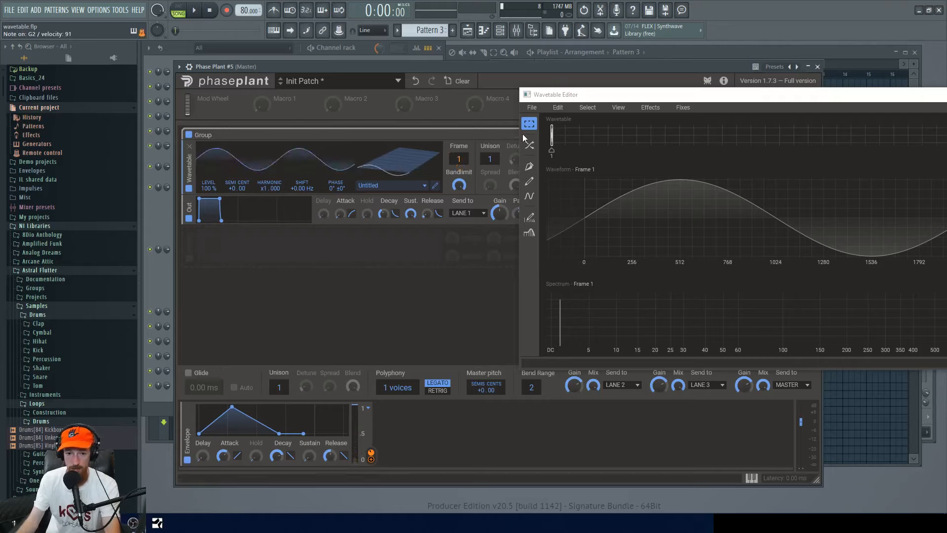
# Disable the envelope modulator and set the oscillator's Frame to 30.
pyautogui.click(187, 460)
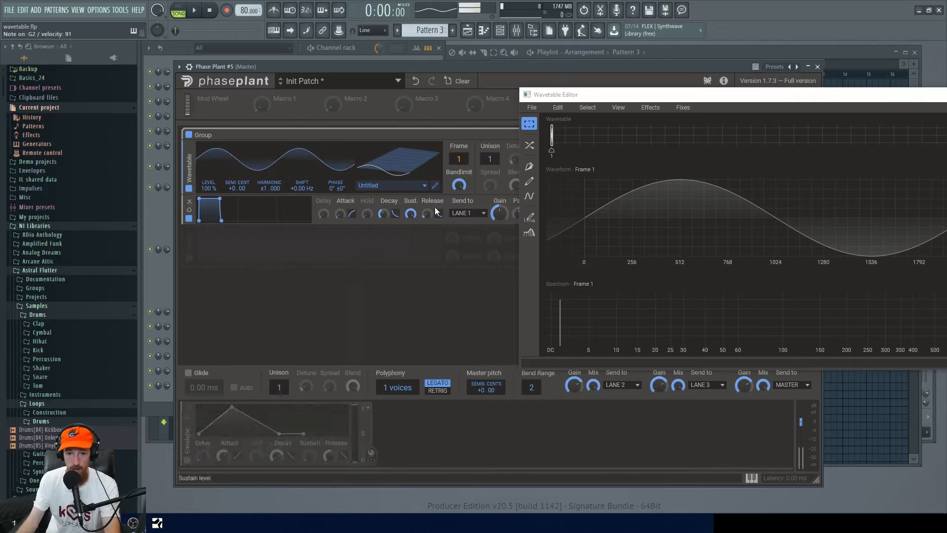
pyautogui.moveTo(457, 159); pyautogui.dragTo(457, 141)
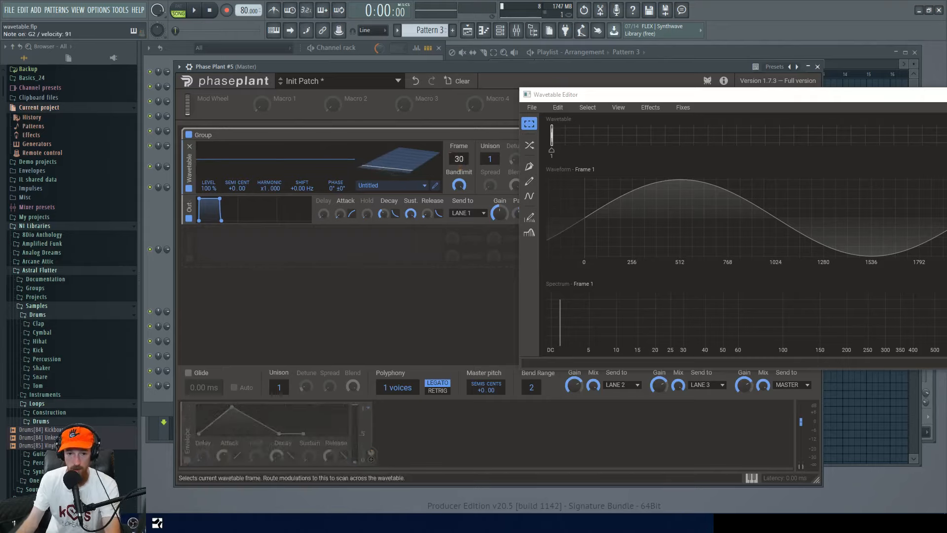
pyautogui.moveTo(686, 96); pyautogui.dragTo(464, 66)
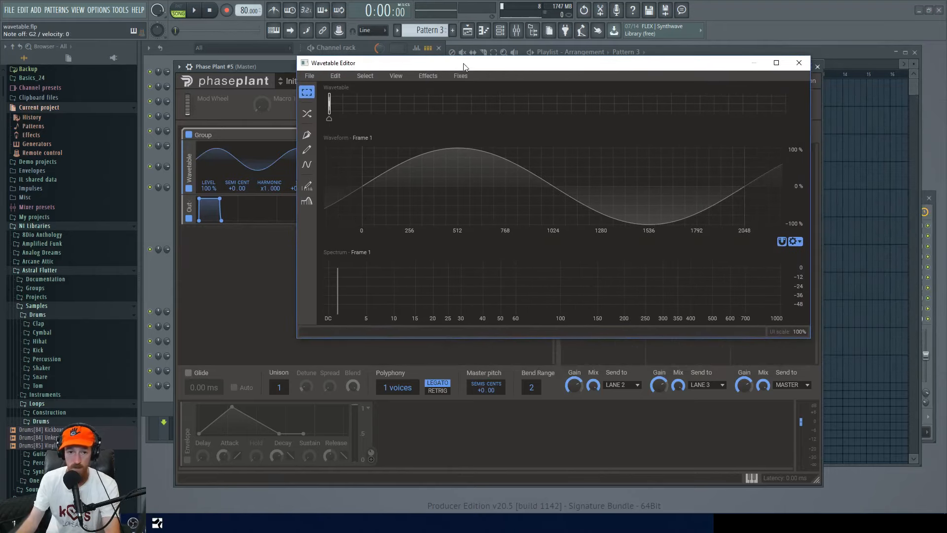
# Select frame 106 and draw a custom waveform on it with the Pen tool by placing seven nodes.
pyautogui.click(517, 103)
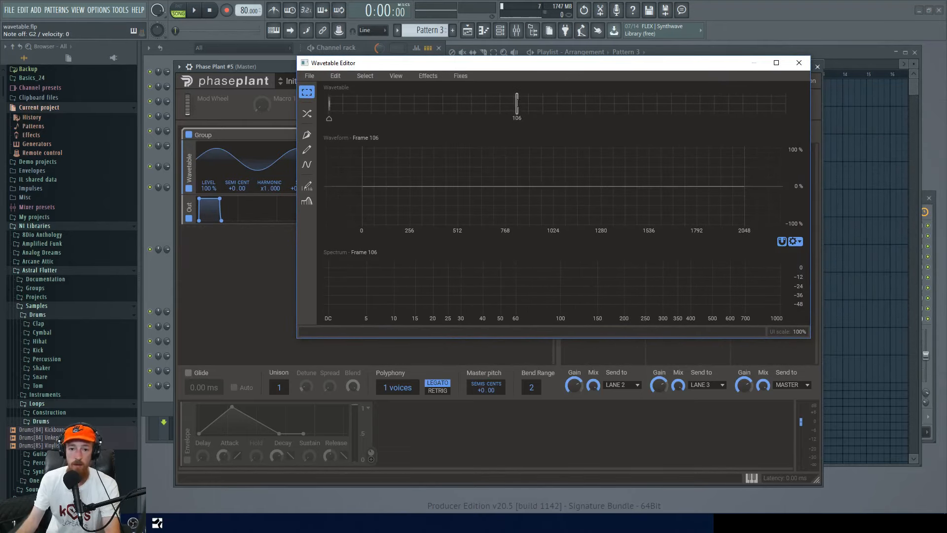
pyautogui.click(307, 134)
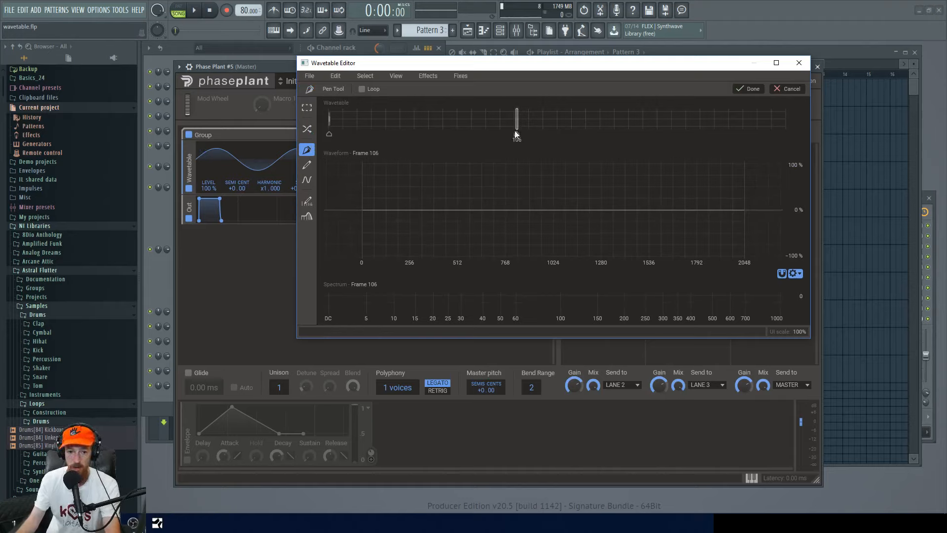
pyautogui.click(362, 209)
pyautogui.click(493, 186)
pyautogui.click(505, 210)
pyautogui.click(577, 232)
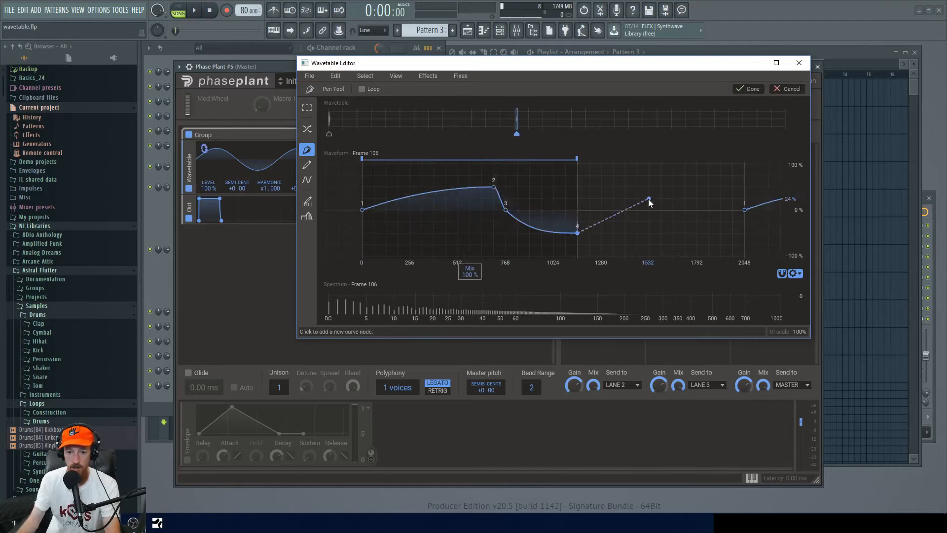
pyautogui.click(650, 199)
pyautogui.click(733, 243)
pyautogui.click(744, 209)
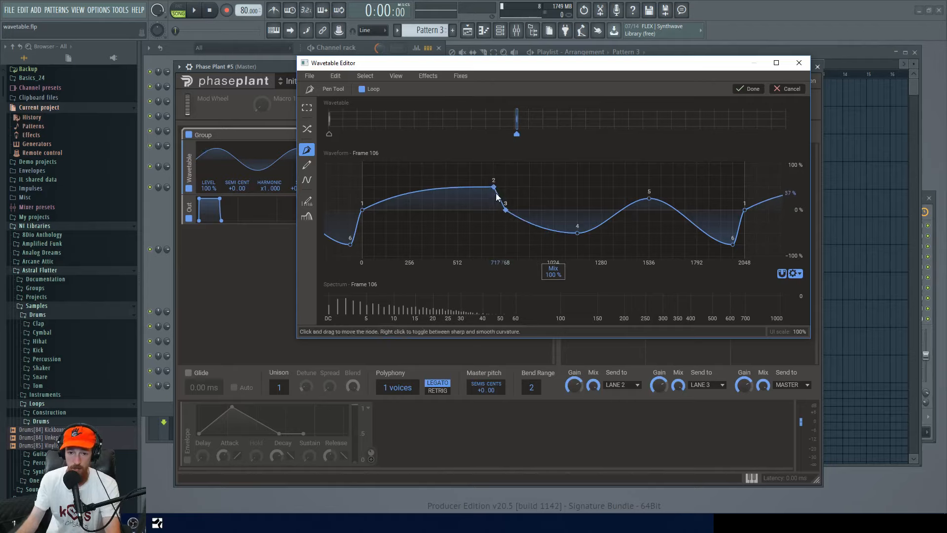
# Make nodes 4 and 5 sharp, reposition node 5 slightly left, and confirm the frame edit.
pyautogui.rightClick(577, 233)
pyautogui.rightClick(650, 199)
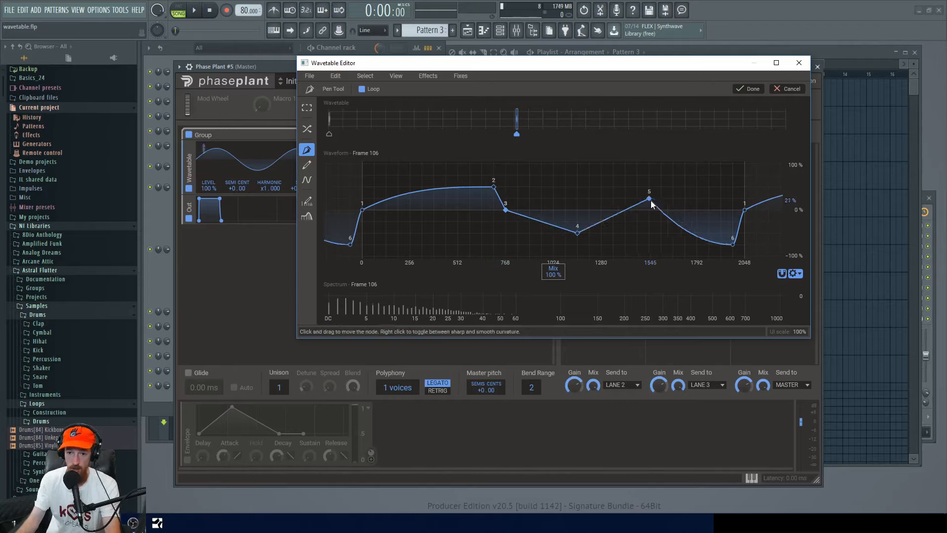
pyautogui.moveTo(650, 200); pyautogui.dragTo(607, 174)
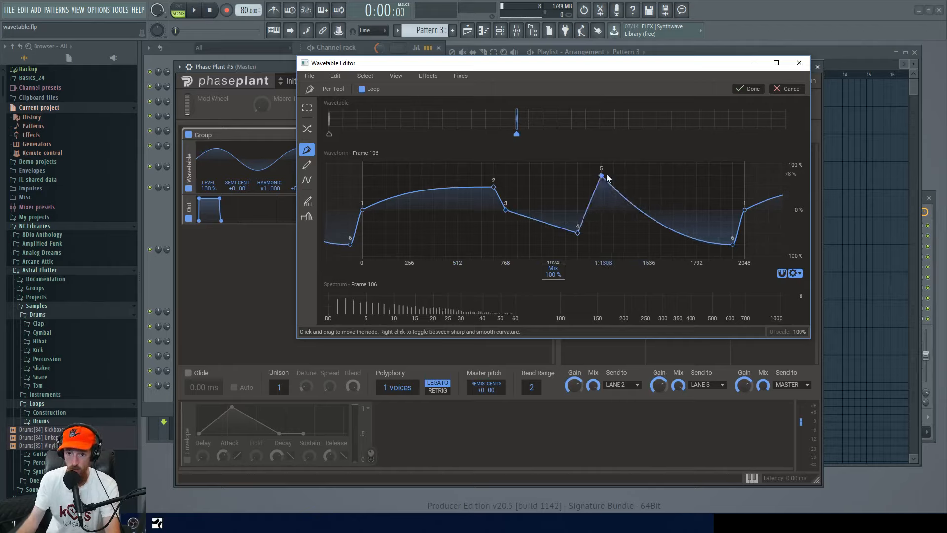
pyautogui.moveTo(606, 173); pyautogui.dragTo(638, 197)
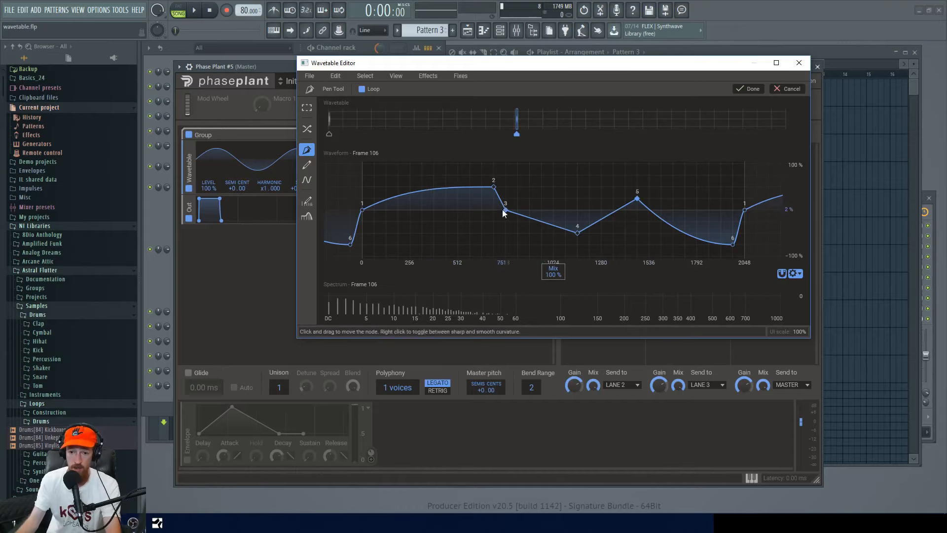
pyautogui.click(747, 89)
# Use the Morph tool to morph between frame 1 and the drawn frame 106, setting the end marker at 106.
pyautogui.moveTo(517, 105)
pyautogui.mouseDown()
pyautogui.moveTo(329, 106)
pyautogui.moveTo(537, 109)
pyautogui.moveTo(264, 119)
pyautogui.moveTo(626, 104)
pyautogui.moveTo(385, 105)
pyautogui.moveTo(615, 105)
pyautogui.moveTo(593, 105)
pyautogui.mouseUp()
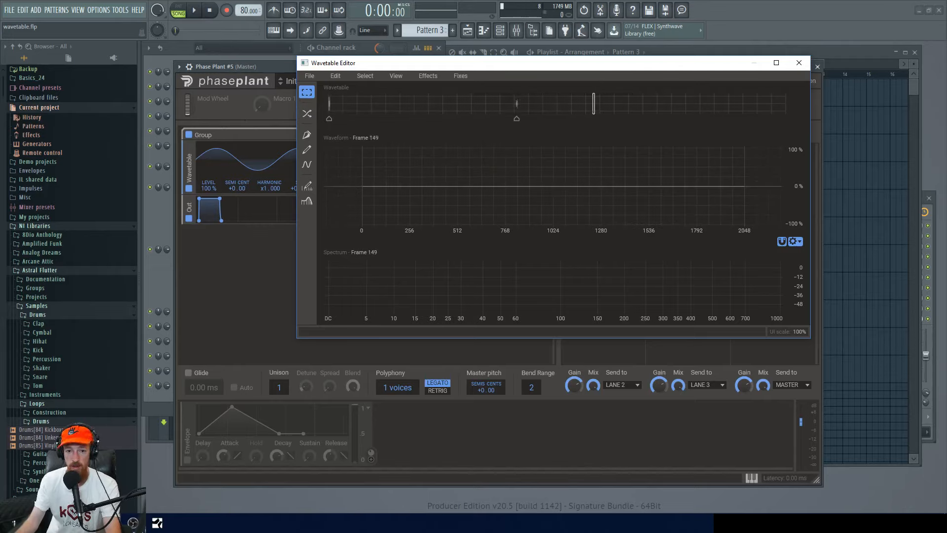
pyautogui.click(306, 113)
pyautogui.moveTo(420, 134)
pyautogui.mouseDown()
pyautogui.moveTo(367, 135)
pyautogui.moveTo(590, 133)
pyautogui.moveTo(548, 135)
pyautogui.mouseUp()
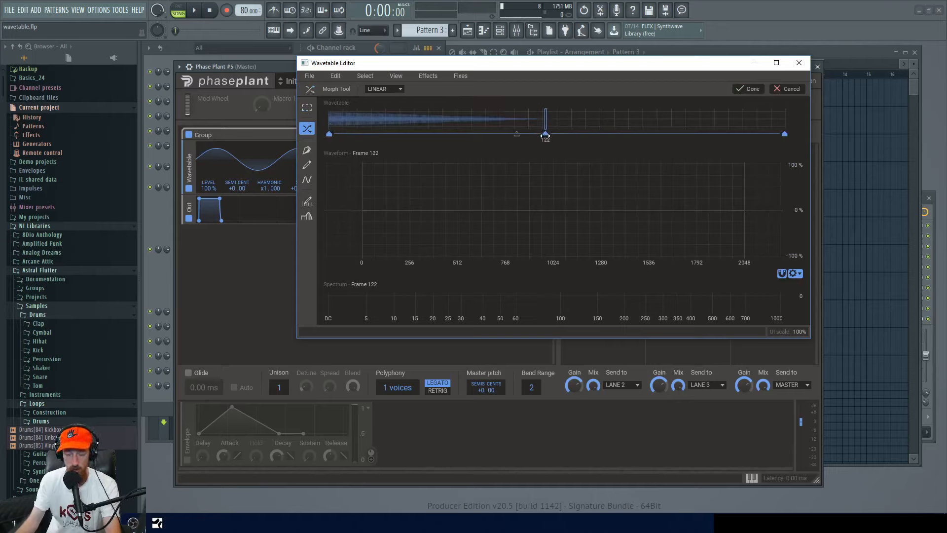
pyautogui.moveTo(545, 135); pyautogui.dragTo(516, 137)
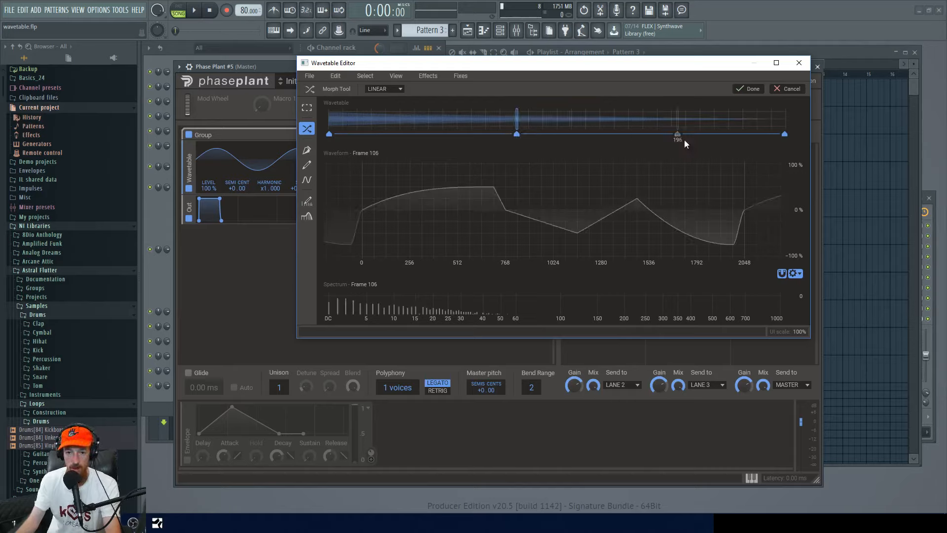
pyautogui.moveTo(783, 134); pyautogui.dragTo(516, 131)
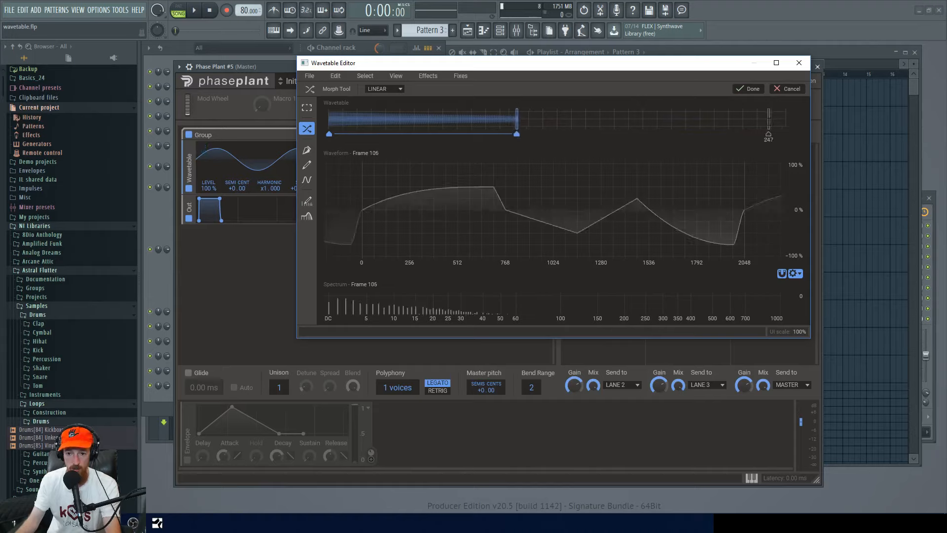
# Compare Spectral and Linear morph modes by scrubbing through the morphed frames.
pyautogui.moveTo(501, 121); pyautogui.dragTo(305, 120)
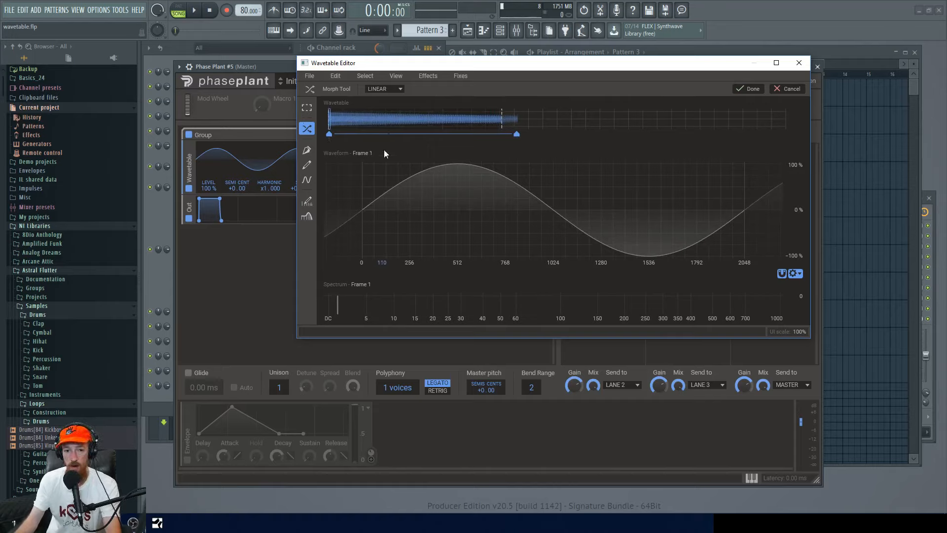
pyautogui.click(392, 97)
pyautogui.click(392, 97)
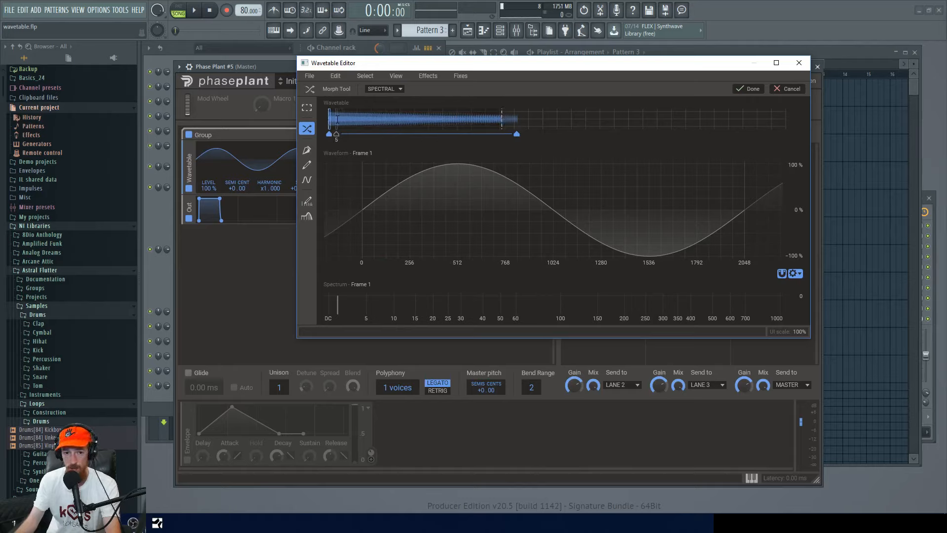
pyautogui.moveTo(337, 119); pyautogui.dragTo(447, 119)
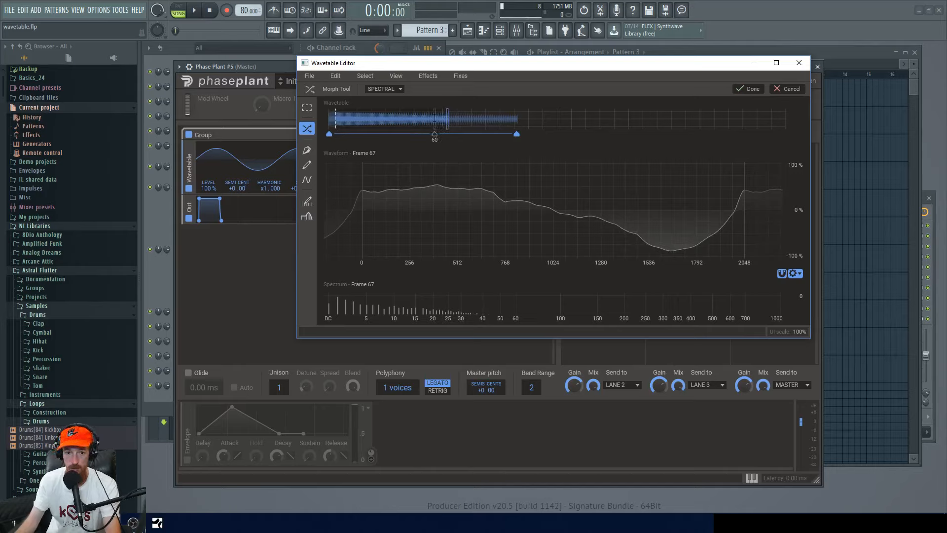
pyautogui.moveTo(425, 119); pyautogui.dragTo(329, 119)
pyautogui.click(391, 91)
pyautogui.click(389, 97)
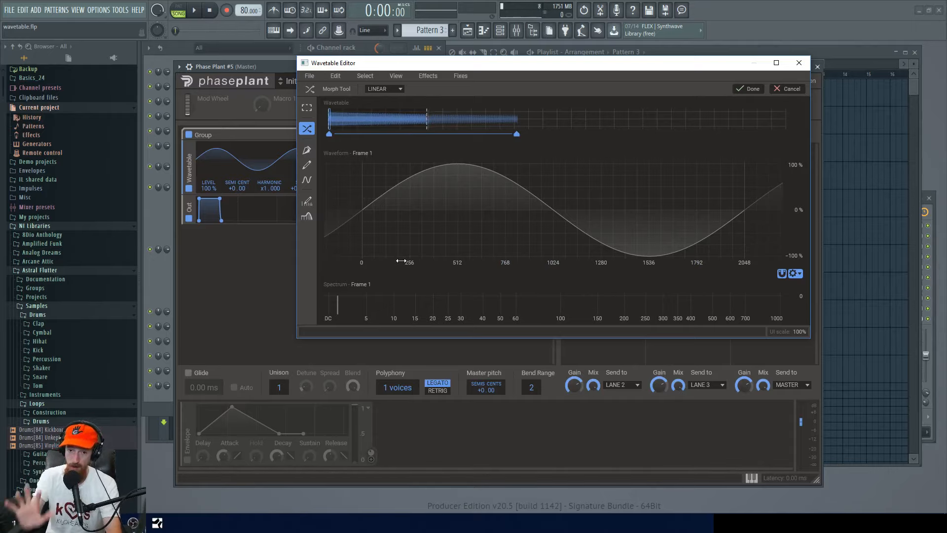
pyautogui.click(389, 90)
pyautogui.click(390, 98)
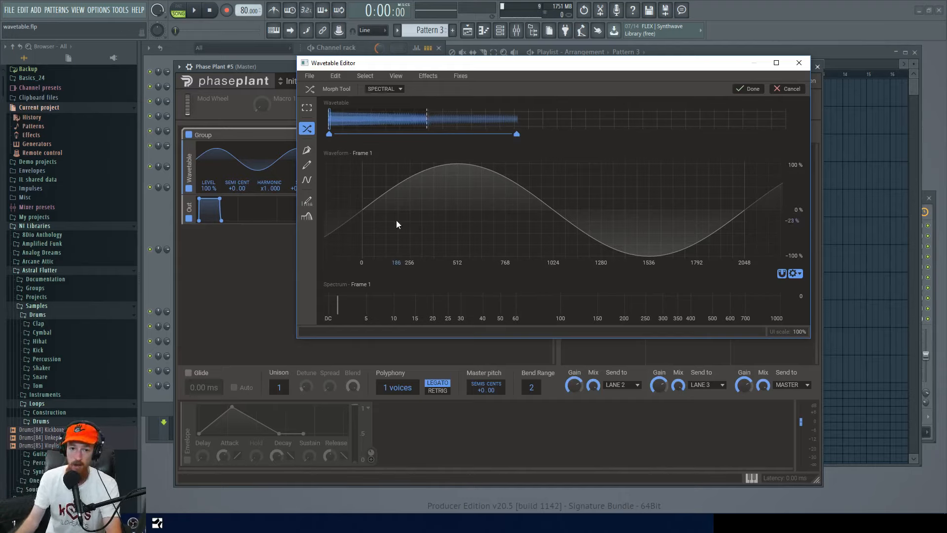
pyautogui.click(386, 119)
pyautogui.moveTo(381, 119); pyautogui.dragTo(330, 120)
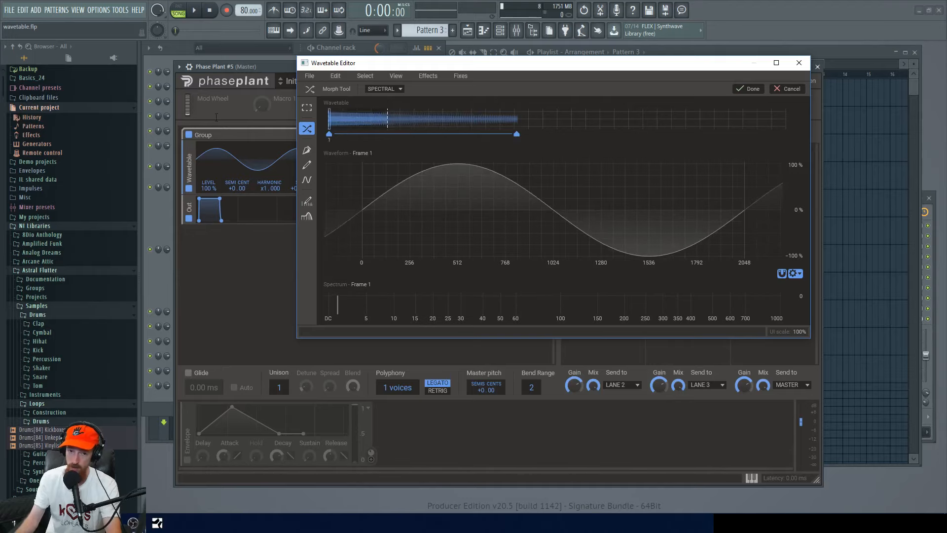
pyautogui.moveTo(385, 133); pyautogui.dragTo(501, 133)
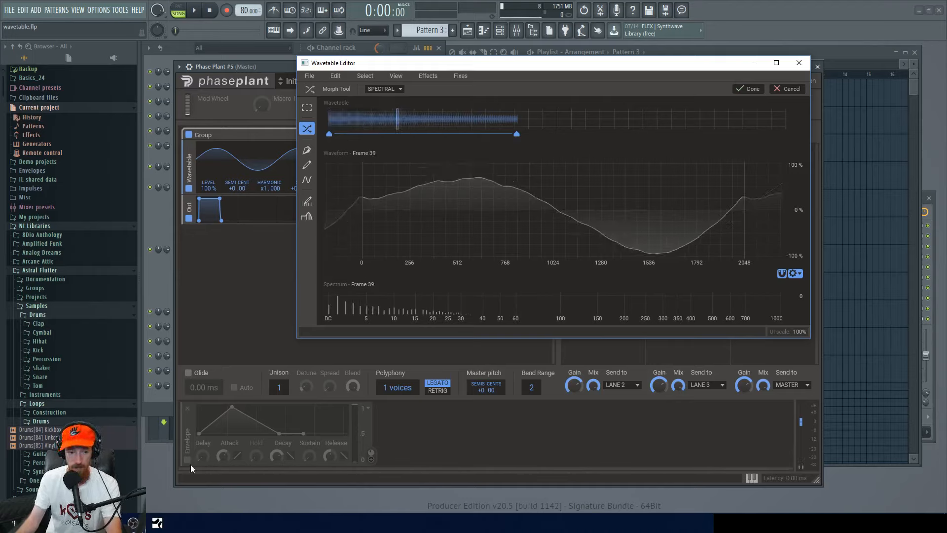
# Set the morph mode to Linear.
pyautogui.moveTo(472, 67); pyautogui.dragTo(513, 65)
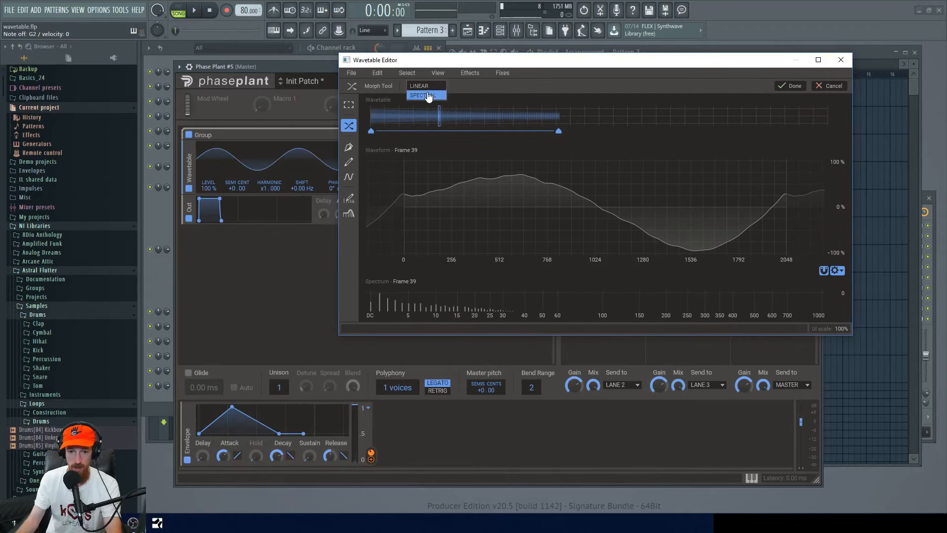
pyautogui.click(437, 88)
pyautogui.click(424, 94)
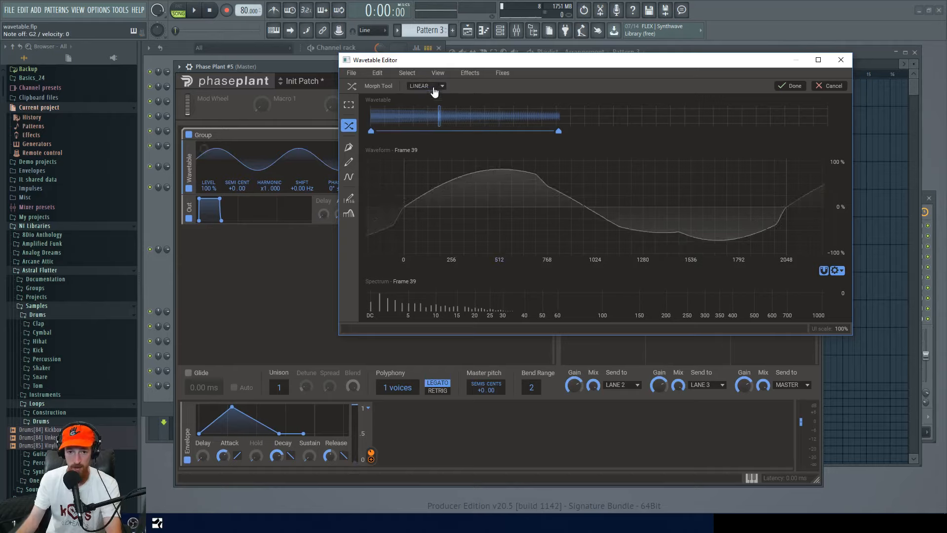
# Switch the morph mode back to Spectral and confirm the morph.
pyautogui.click(429, 87)
pyautogui.click(431, 99)
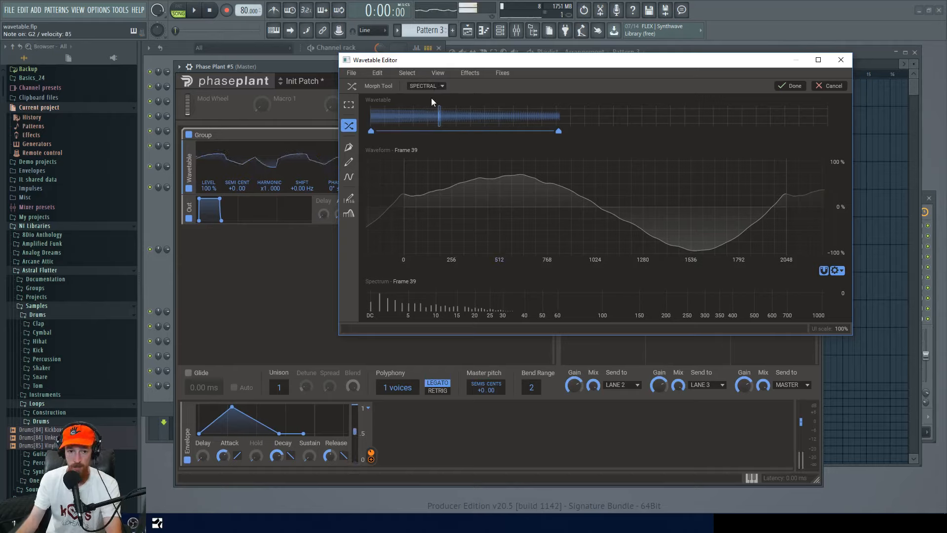
pyautogui.moveTo(497, 62); pyautogui.dragTo(486, 68)
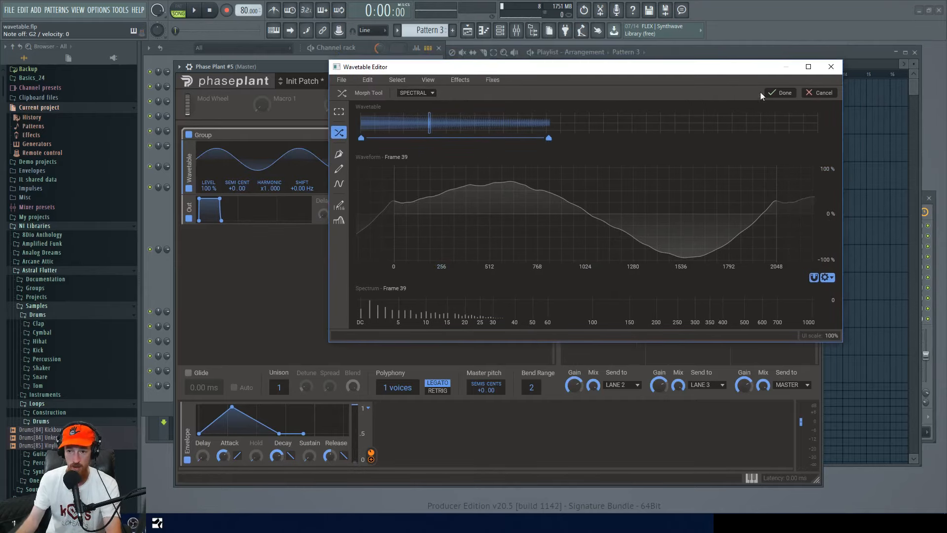
pyautogui.click(781, 93)
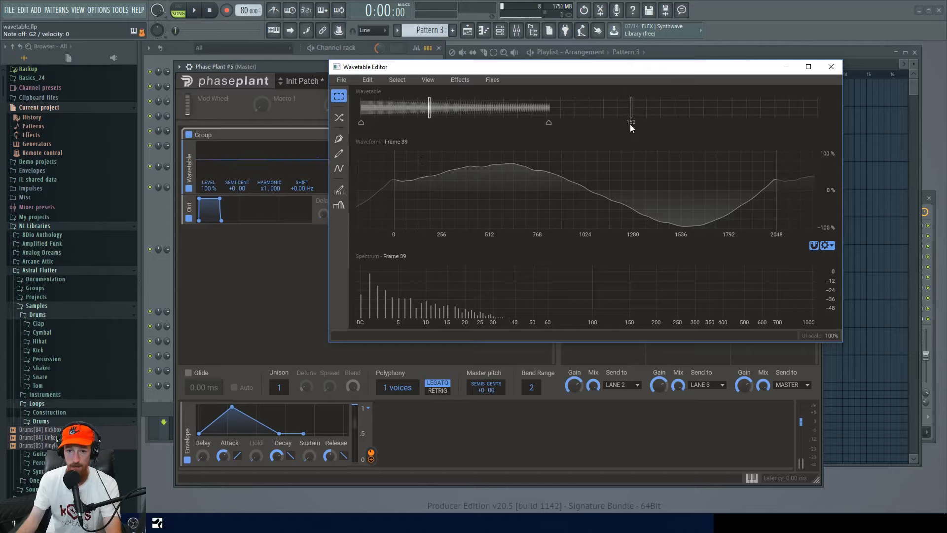
# Select the last frame, 256, and draw a jagged multi-peak waveform on it with the Brush tool, then confirm.
pyautogui.click(819, 108)
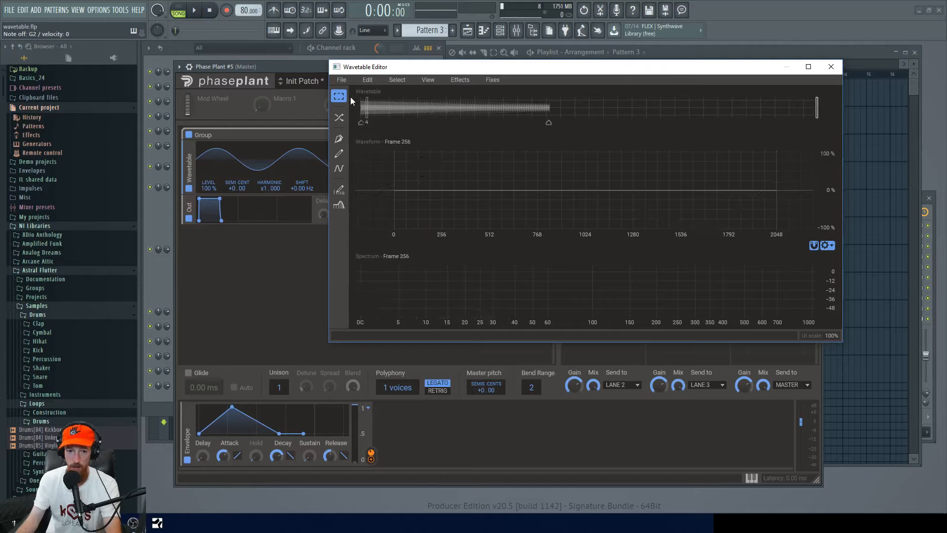
pyautogui.click(339, 154)
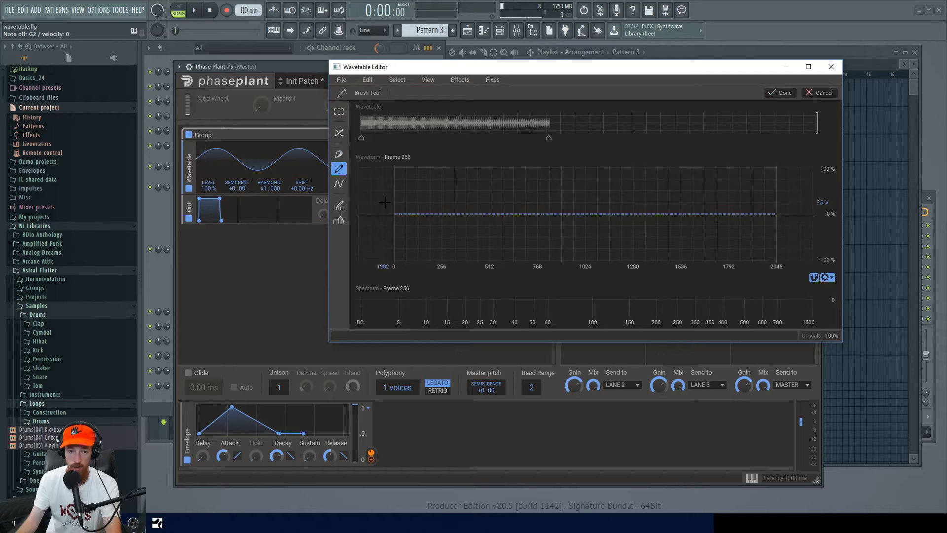
pyautogui.moveTo(395, 213)
pyautogui.mouseDown()
pyautogui.moveTo(466, 247)
pyautogui.moveTo(519, 161)
pyautogui.mouseUp()
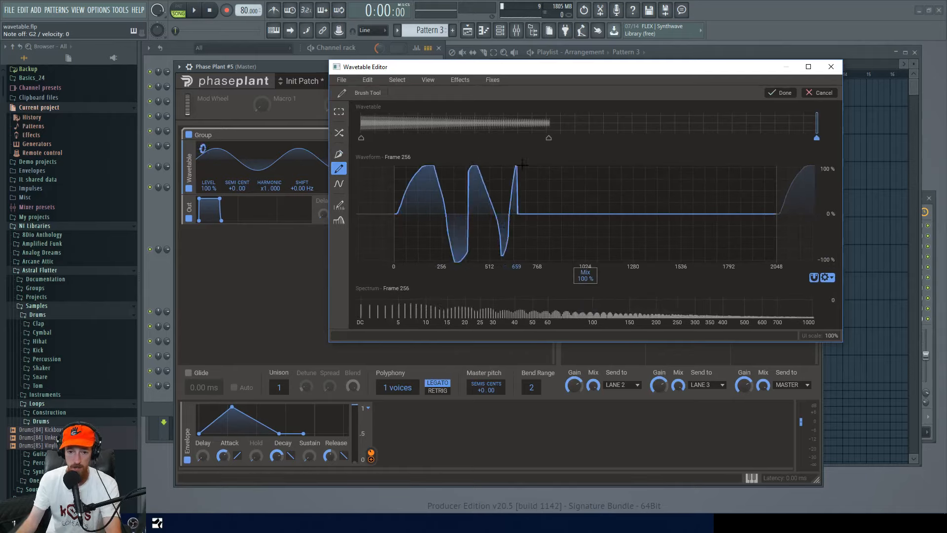
pyautogui.moveTo(518, 214)
pyautogui.mouseDown()
pyautogui.moveTo(582, 232)
pyautogui.moveTo(606, 214)
pyautogui.moveTo(615, 185)
pyautogui.moveTo(652, 168)
pyautogui.moveTo(693, 167)
pyautogui.moveTo(737, 175)
pyautogui.moveTo(770, 216)
pyautogui.mouseUp()
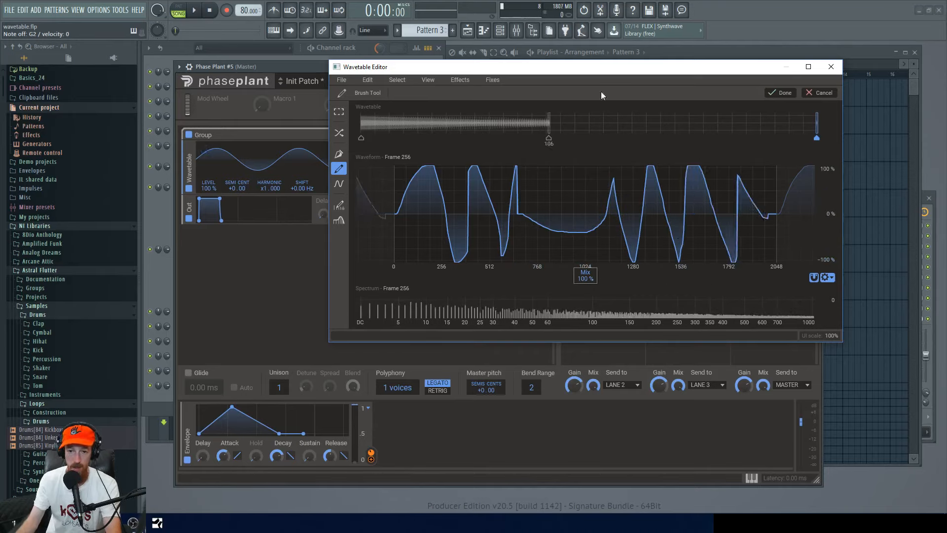
pyautogui.click(780, 93)
# Use the Morph tool in Spectral mode to morph from frame 106 to frame 256 and confirm.
pyautogui.click(339, 133)
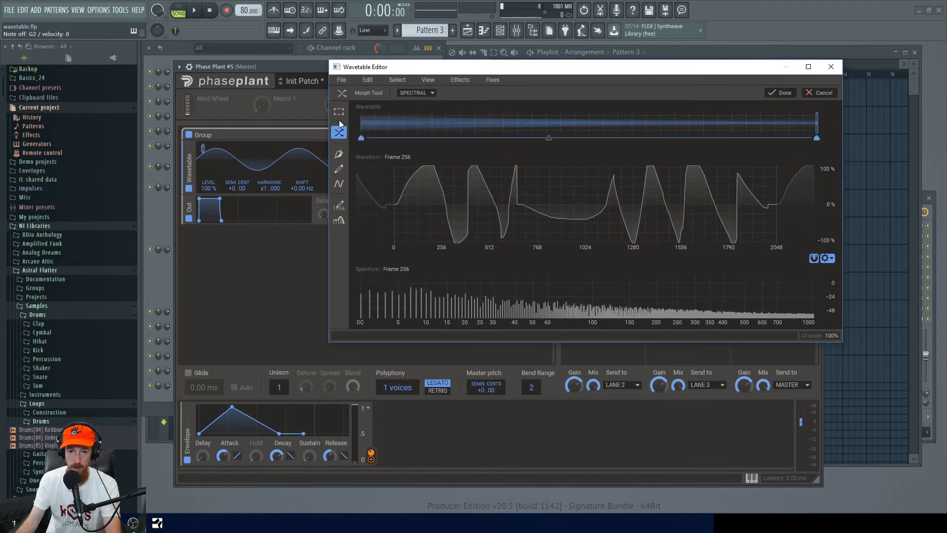
pyautogui.moveTo(371, 141)
pyautogui.mouseDown()
pyautogui.moveTo(548, 143)
pyautogui.moveTo(361, 140)
pyautogui.mouseUp()
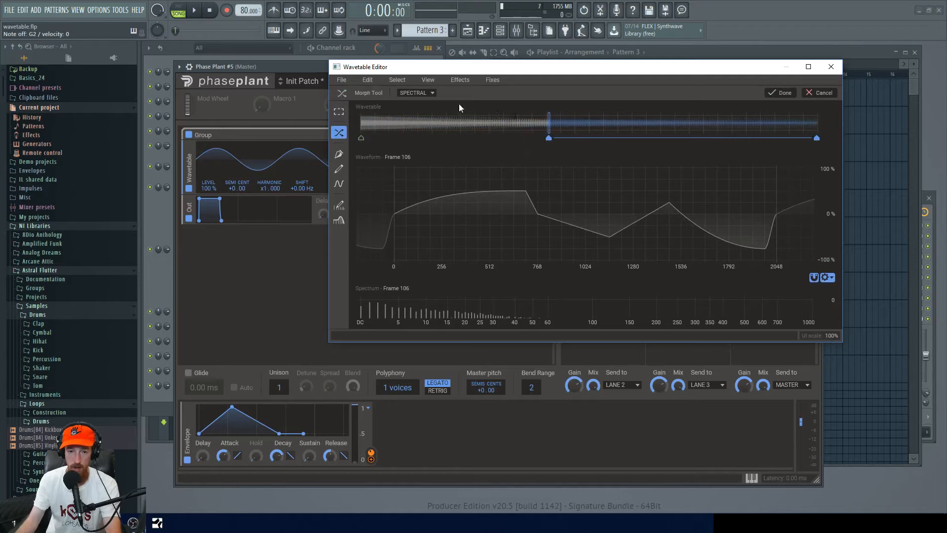
pyautogui.click(430, 95)
pyautogui.click(429, 101)
pyautogui.click(782, 93)
# Select the frame range starting at frame 106 up to about frame 218 and normalize it.
pyautogui.click(750, 107)
pyautogui.moveTo(750, 108); pyautogui.dragTo(549, 108)
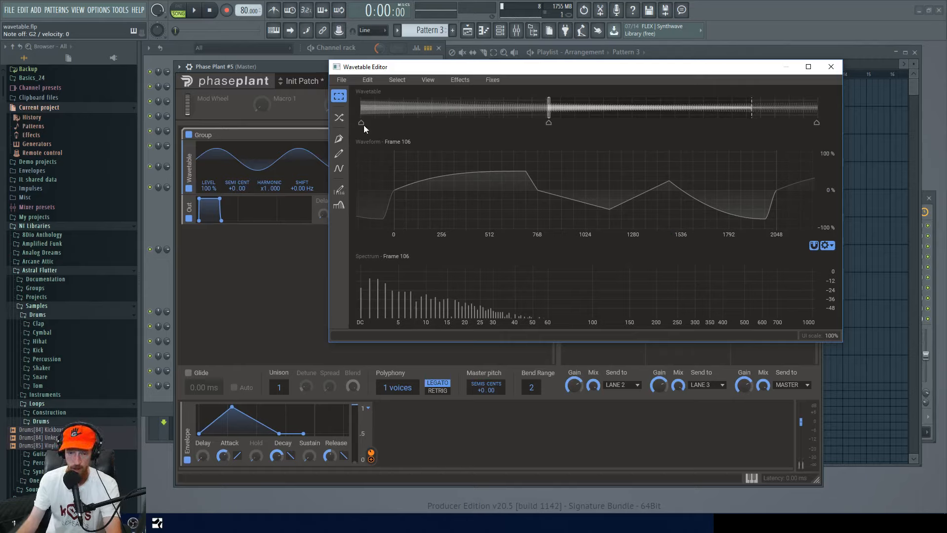
pyautogui.click(494, 80)
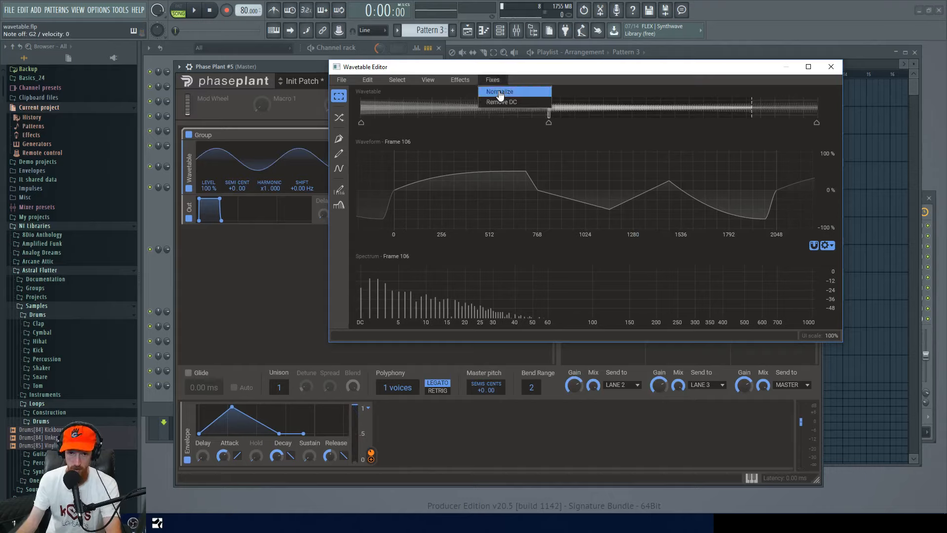
pyautogui.click(500, 92)
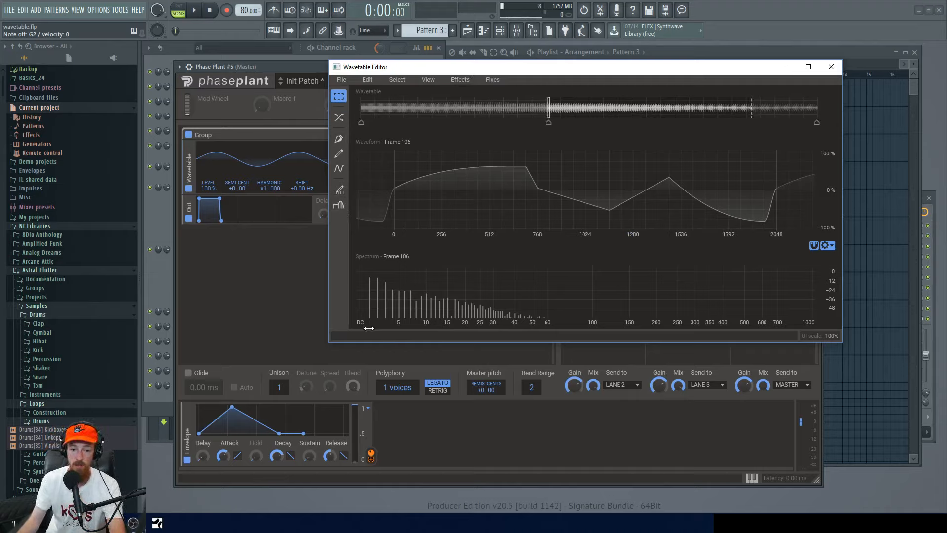
# Inspect the harmonics of frame 106 with the Harmonic Edit tool, zooming in and out of the spectrum.
pyautogui.click(339, 190)
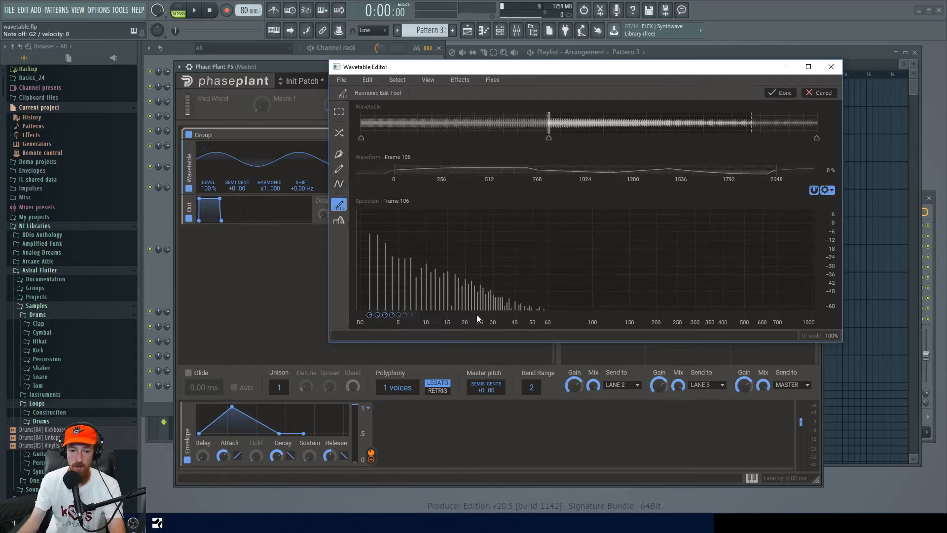
pyautogui.scroll(10, 436, 282)
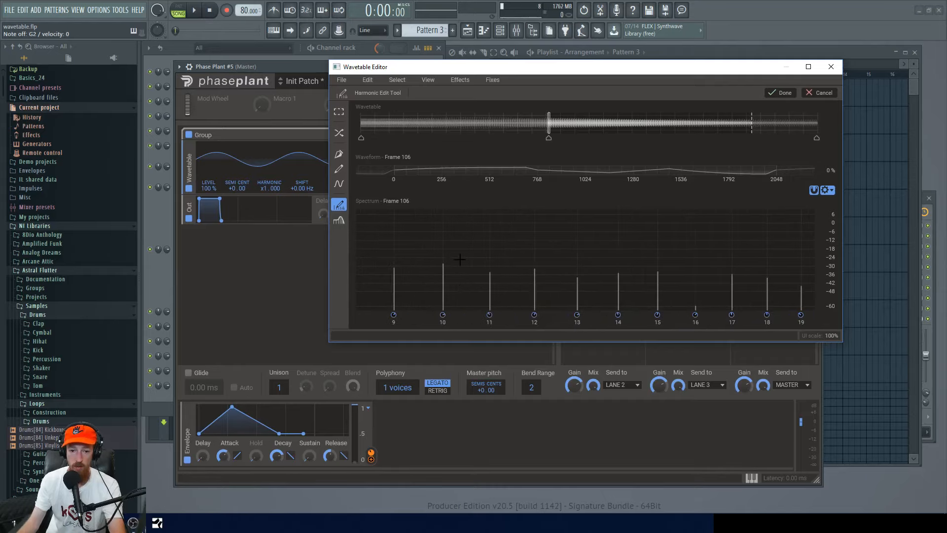
pyautogui.scroll(-7, 462, 261)
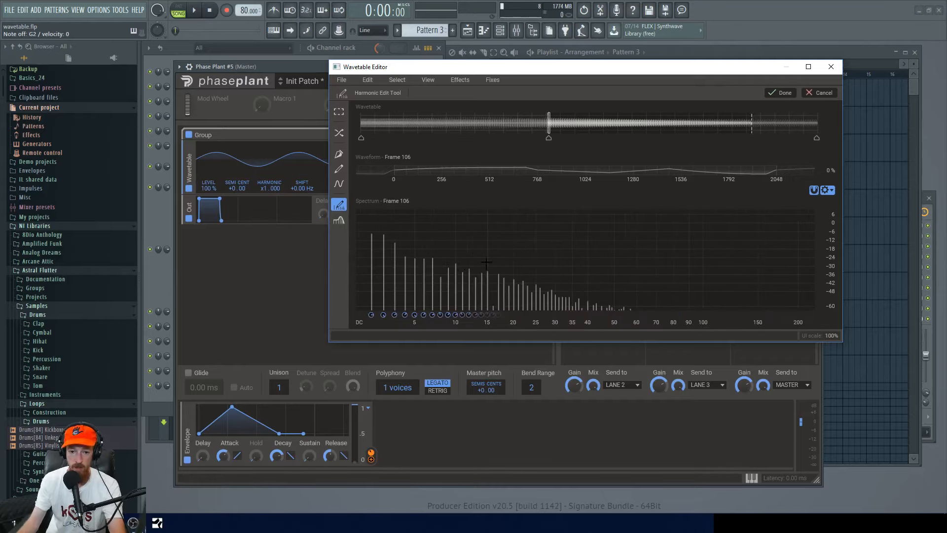
pyautogui.scroll(6, 486, 263)
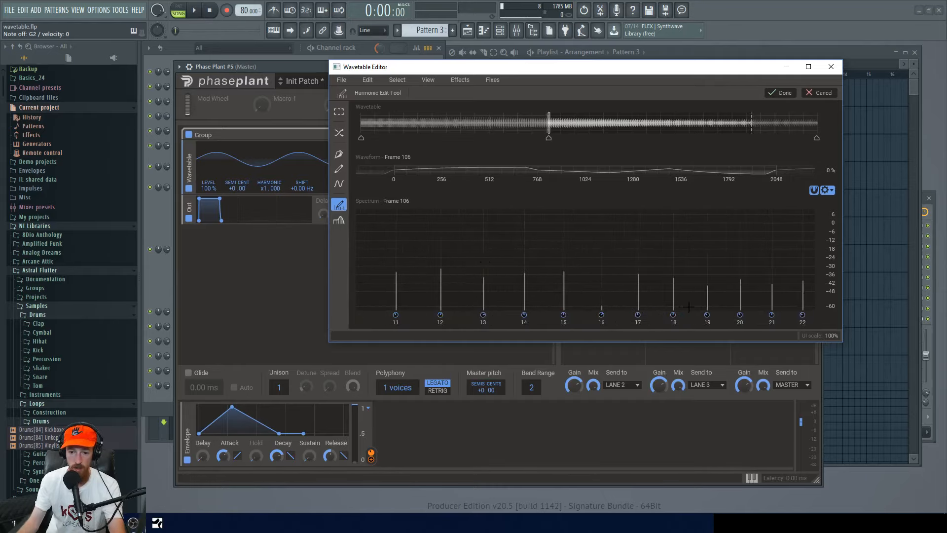
pyautogui.scroll(-8, 514, 275)
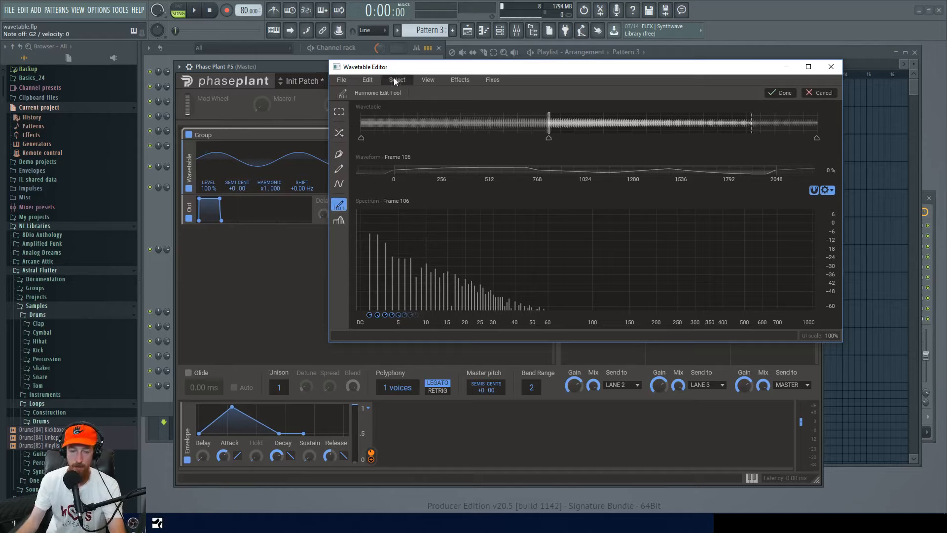
# Apply the Sync effect across the whole wavetable, from frame 1 to frame 256, and confirm.
pyautogui.click(460, 80)
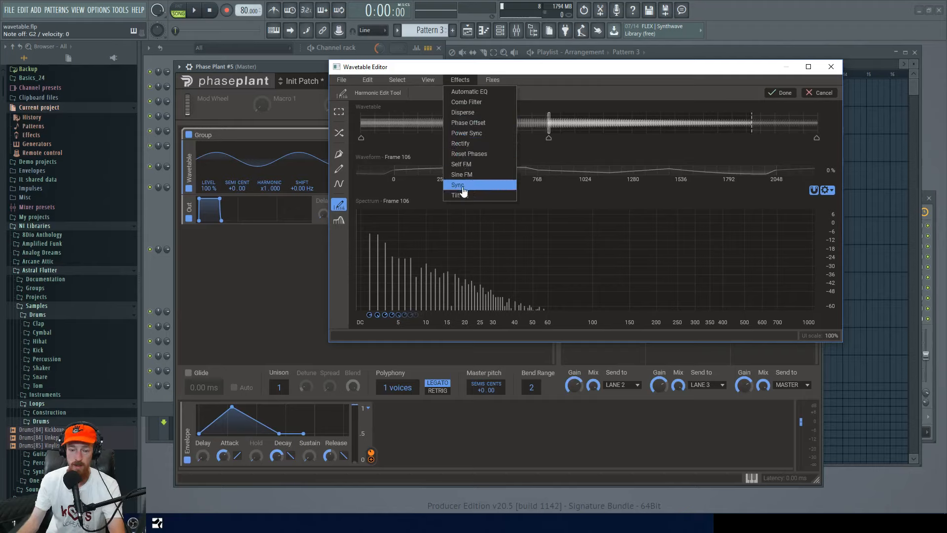
pyautogui.click(492, 189)
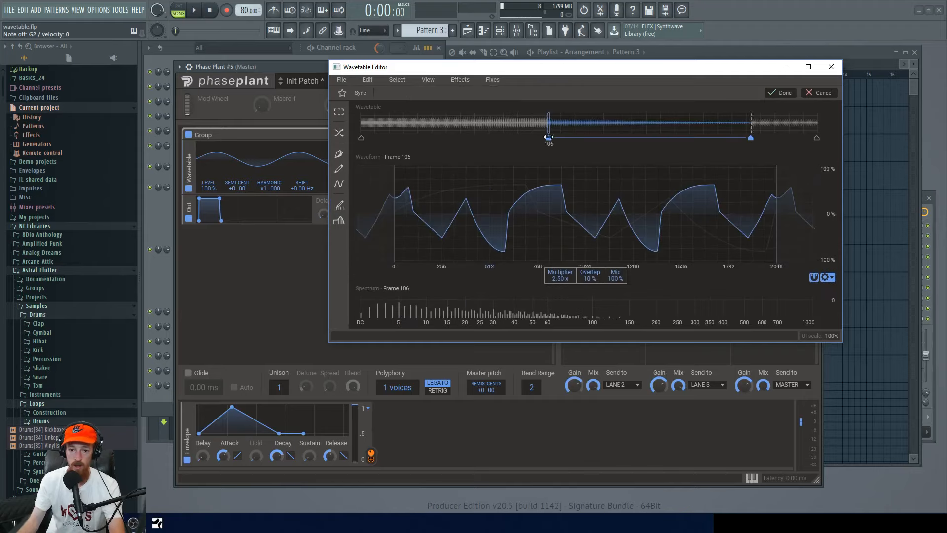
pyautogui.moveTo(549, 140); pyautogui.dragTo(362, 140)
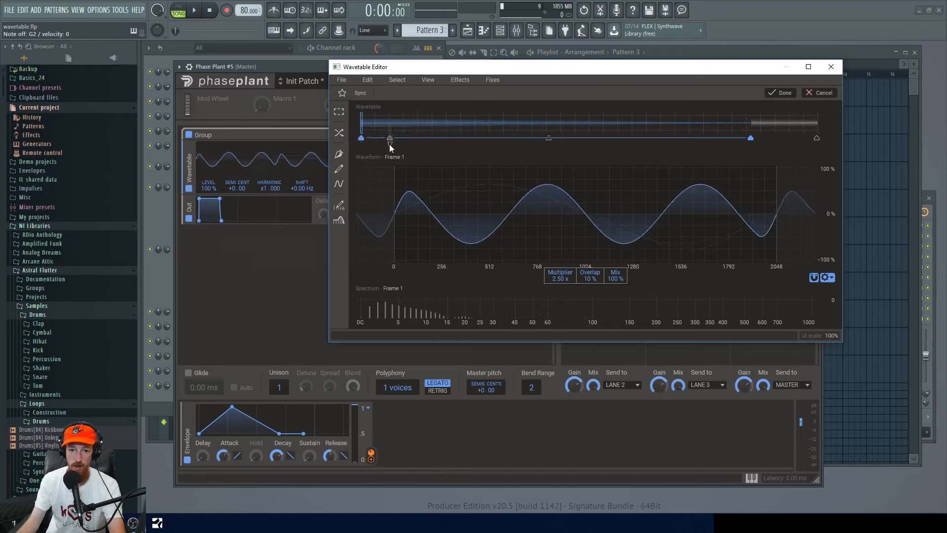
pyautogui.moveTo(747, 136); pyautogui.dragTo(816, 138)
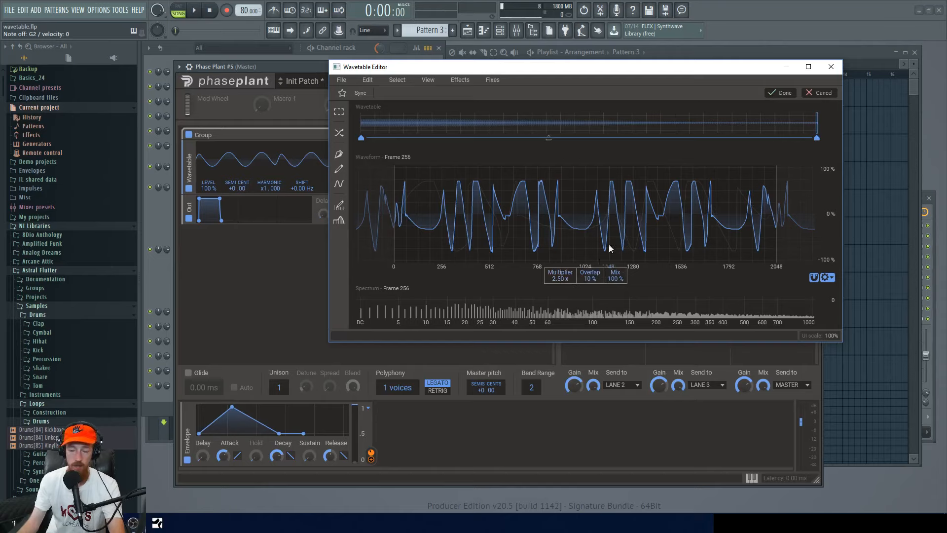
pyautogui.click(773, 95)
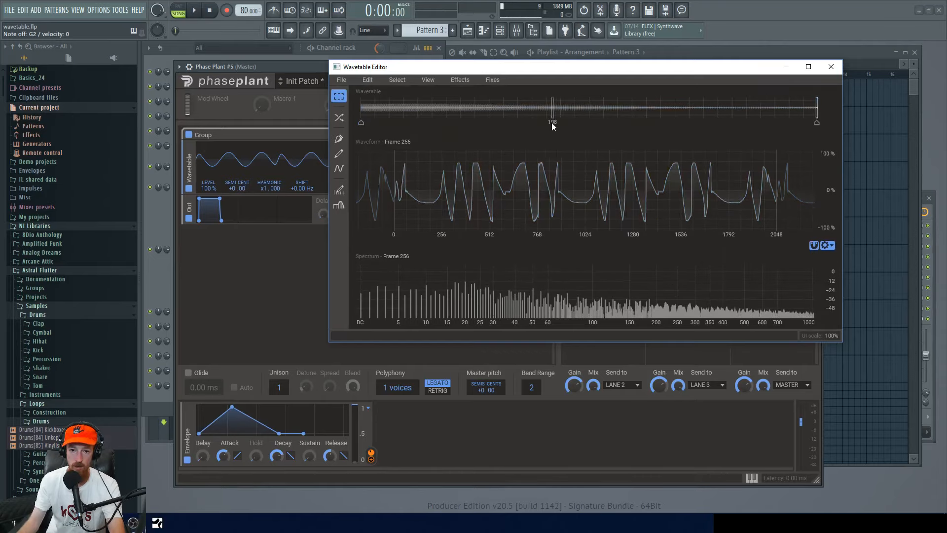
# Apply the Disperse effect to the whole wavetable with its amount raised to 100%, and confirm.
pyautogui.click(432, 79)
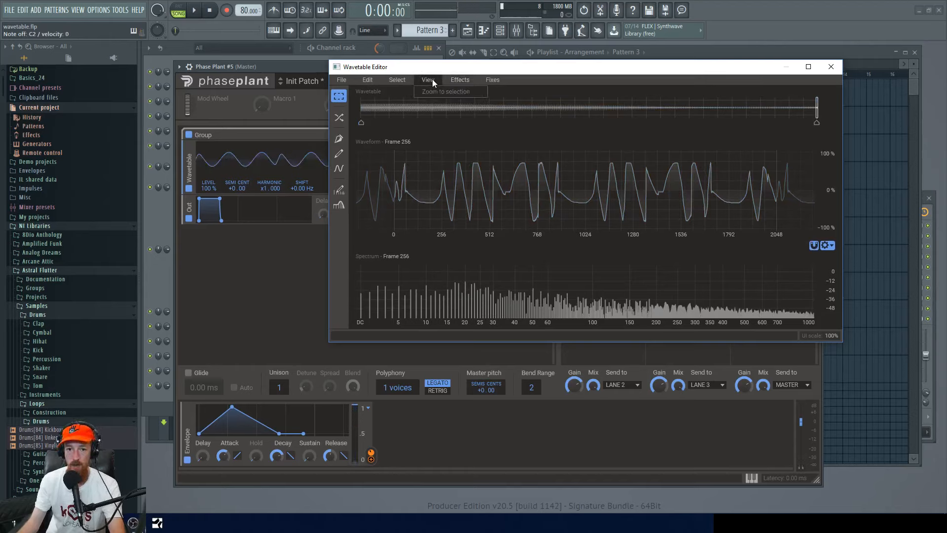
pyautogui.click(479, 121)
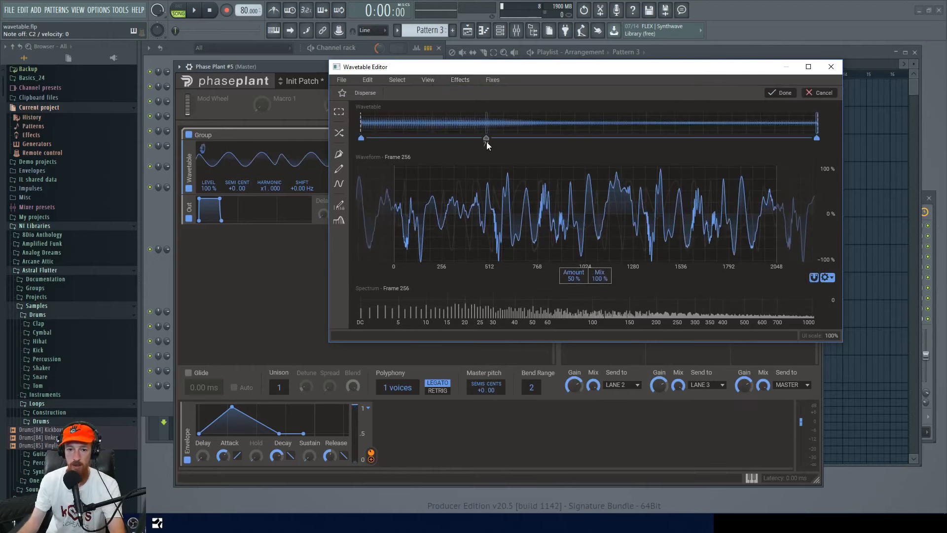
pyautogui.moveTo(816, 138); pyautogui.dragTo(559, 141)
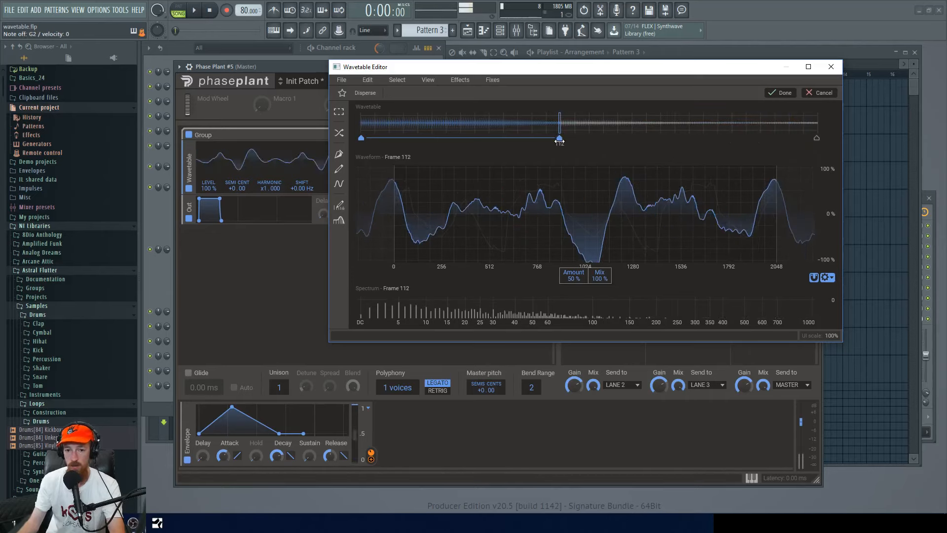
pyautogui.moveTo(574, 278); pyautogui.dragTo(574, 228)
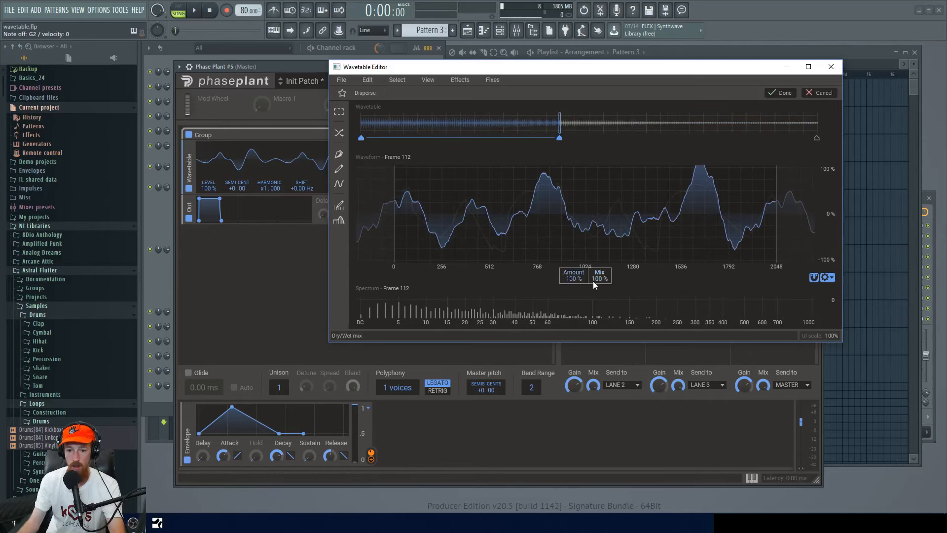
pyautogui.moveTo(560, 138)
pyautogui.mouseDown()
pyautogui.moveTo(786, 142)
pyautogui.moveTo(842, 133)
pyautogui.mouseUp()
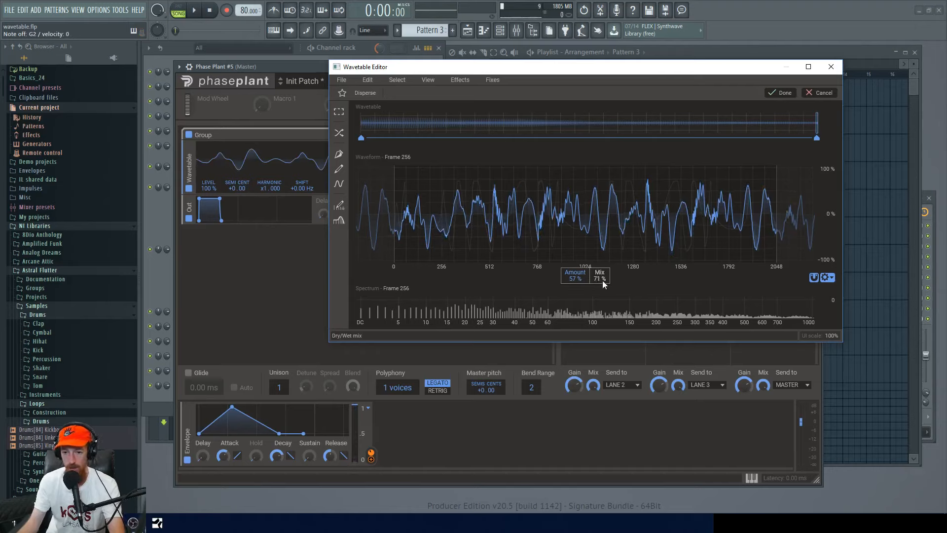
pyautogui.click(781, 94)
# Normalize the wavetable frames.
pyautogui.click(493, 80)
pyautogui.click(488, 91)
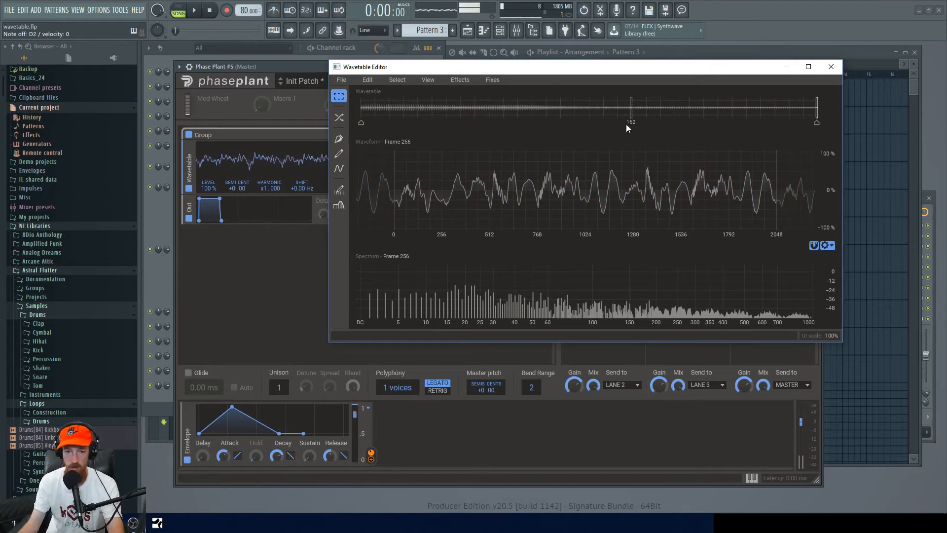
pyautogui.click(445, 81)
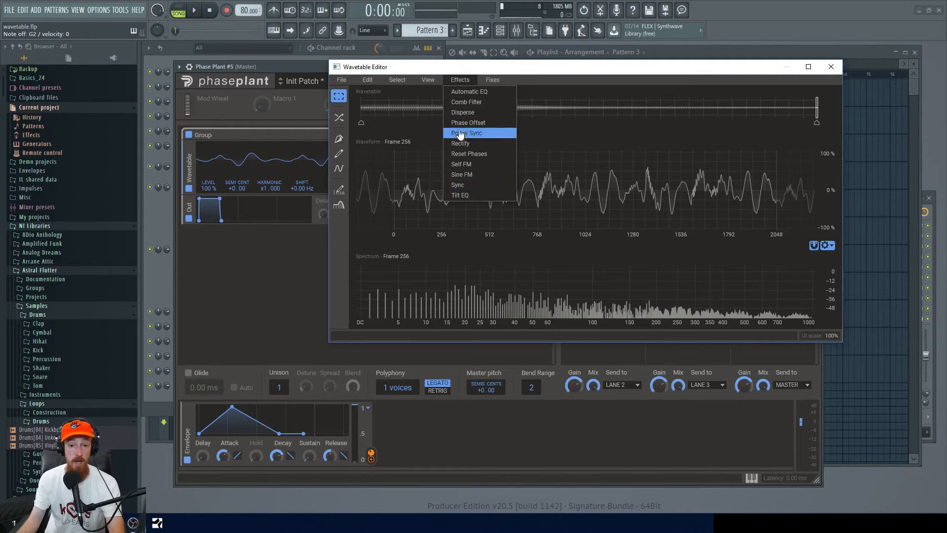
pyautogui.click(462, 80)
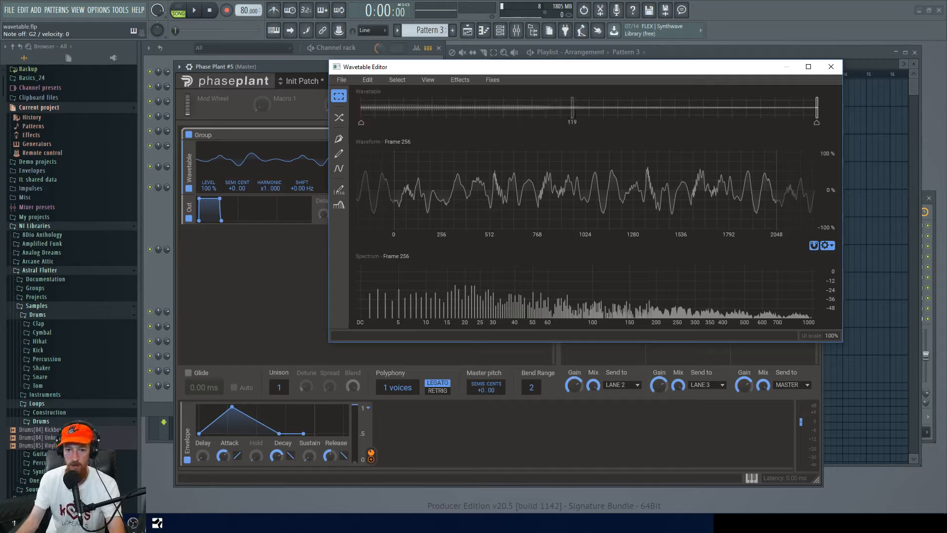
# Scrub through the wavetable frames and close the Wavetable Editor.
pyautogui.moveTo(670, 101); pyautogui.dragTo(490, 103)
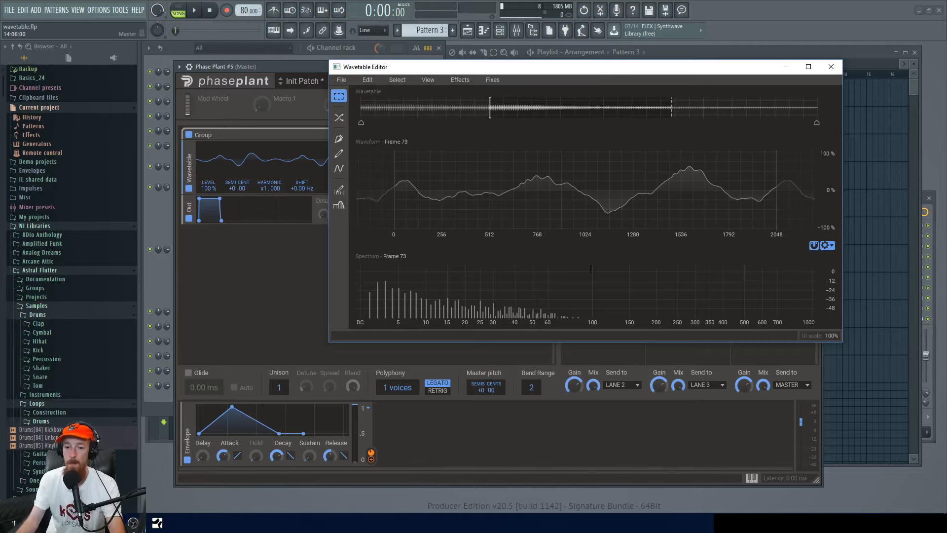
pyautogui.click(832, 71)
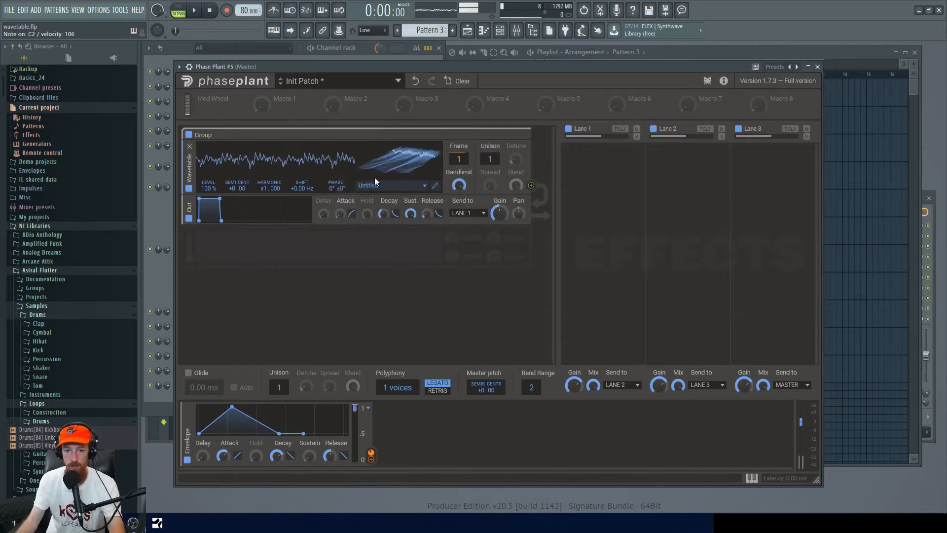
# Add a Distortion effect to Lane 1 by searching the effect list for "di".
pyautogui.click(592, 170)
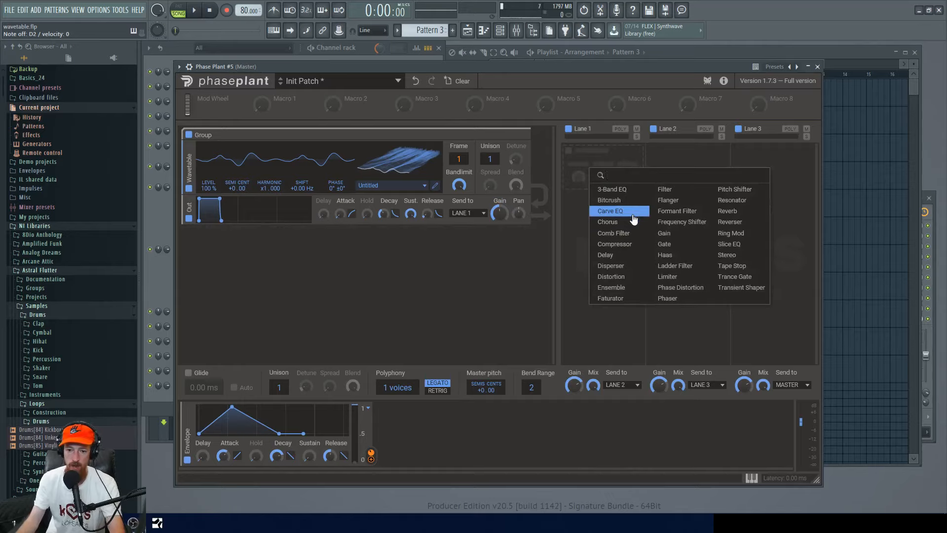
pyautogui.write('dis')
pyautogui.press('Down')
pyautogui.press('Return')
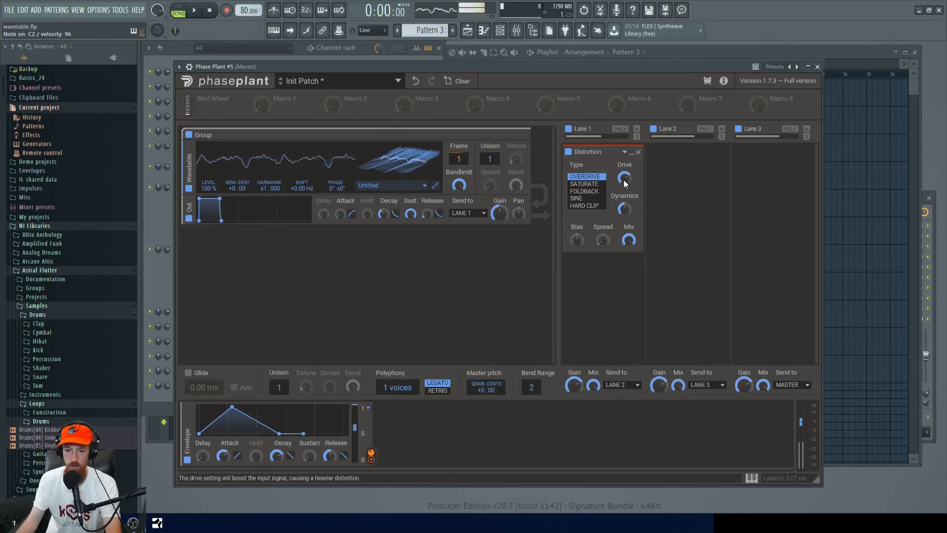
# Add a 3-Band EQ after the Distortion on Lane 1 and adjust its low gain and split frequency.
pyautogui.click(611, 265)
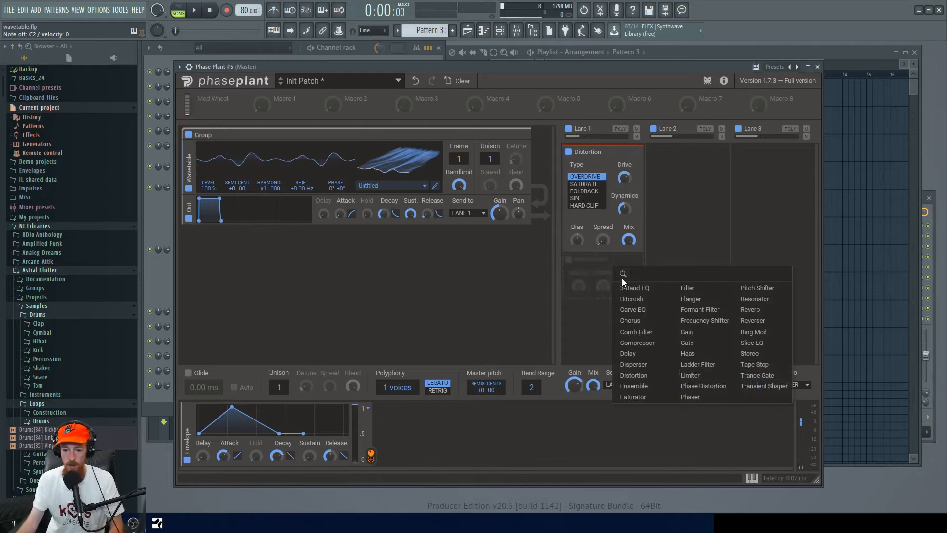
pyautogui.press('Down')
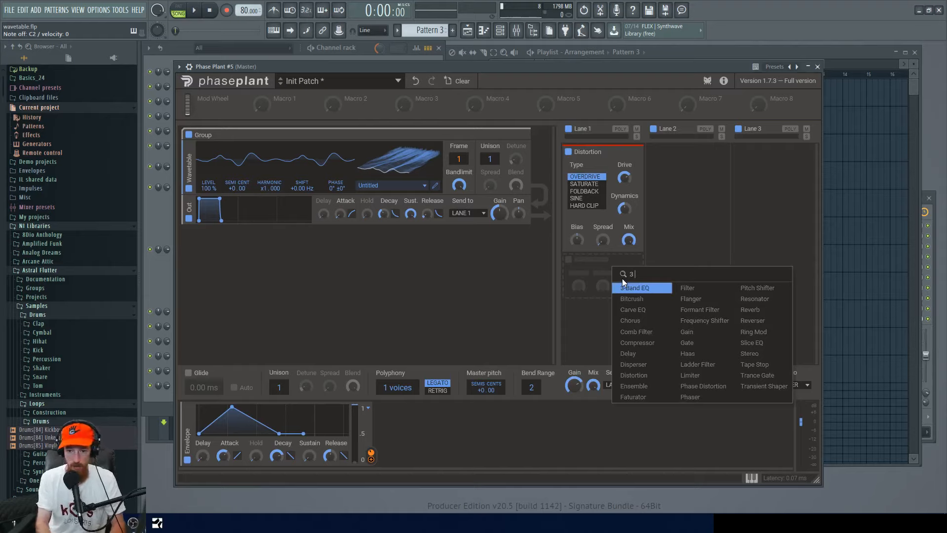
pyautogui.press('Return')
pyautogui.moveTo(576, 330)
pyautogui.mouseDown()
pyautogui.moveTo(577, 340)
pyautogui.moveTo(580, 322)
pyautogui.mouseUp()
pyautogui.moveTo(593, 272); pyautogui.dragTo(607, 274)
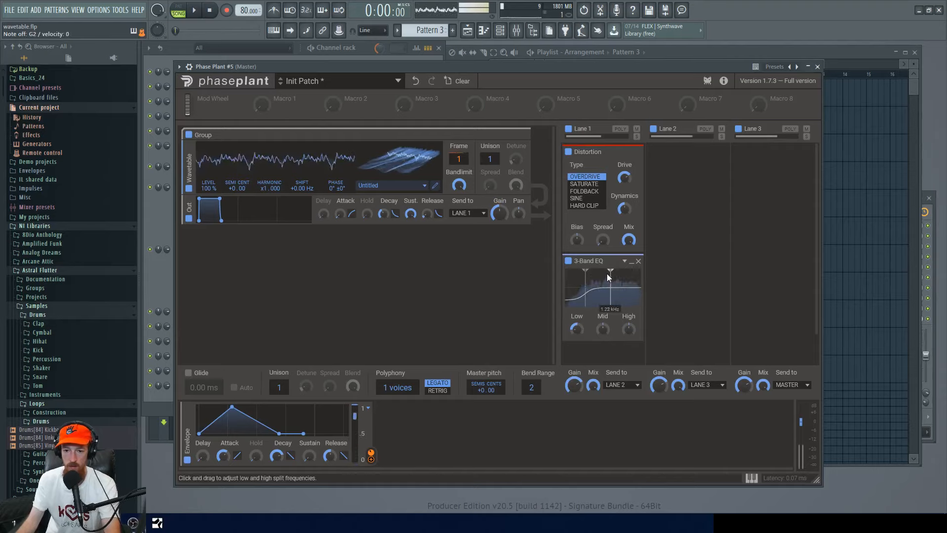
# Collapse the 3-Band EQ and Distortion effect panels.
pyautogui.click(631, 259)
pyautogui.click(625, 153)
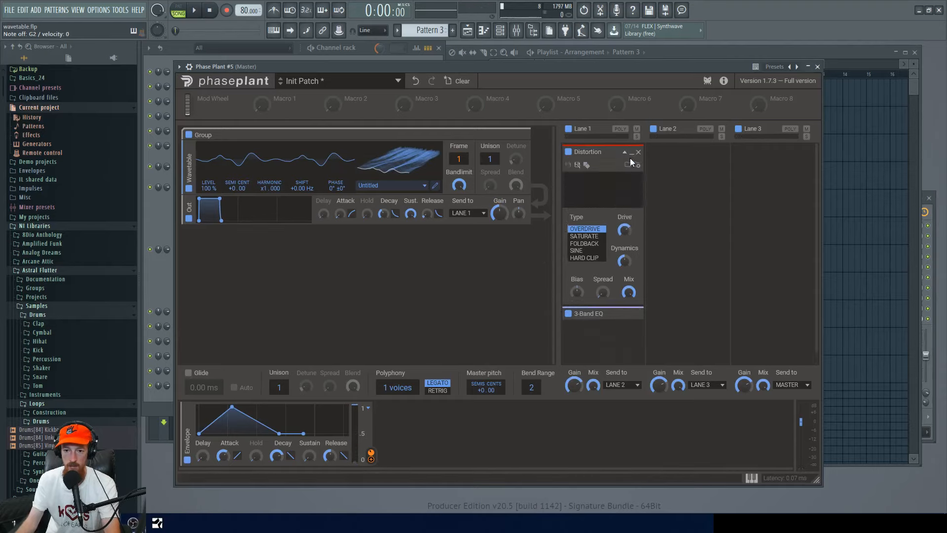
pyautogui.click(626, 152)
pyautogui.click(633, 155)
# Add a Comb Filter to Lane 1 by searching for "comb" and lower its frequency to about 282 Hz.
pyautogui.click(621, 199)
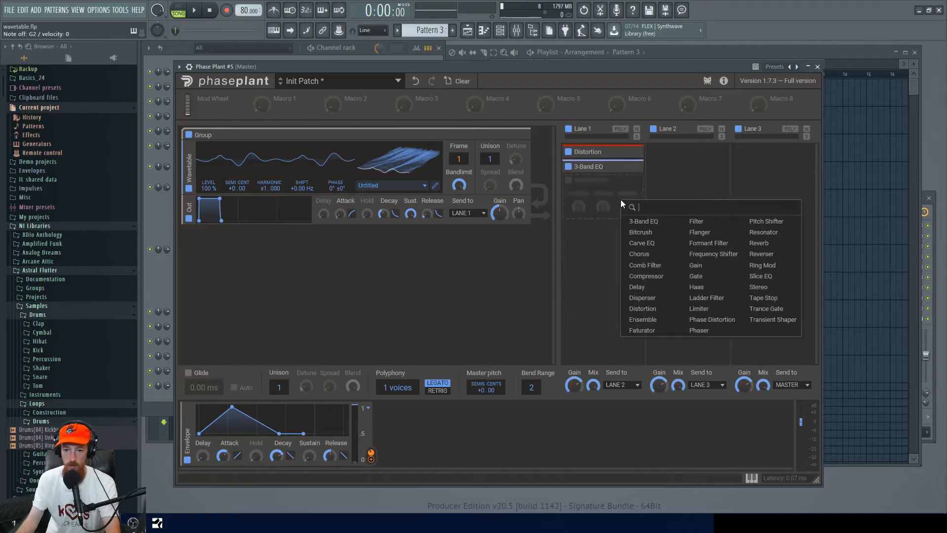
pyautogui.write('comb')
pyautogui.press('Return')
pyautogui.moveTo(592, 201); pyautogui.dragTo(594, 231)
# Modulate the Comb Filter frequency with the envelope and adjust the modulation depth.
pyautogui.moveTo(372, 462); pyautogui.dragTo(603, 212)
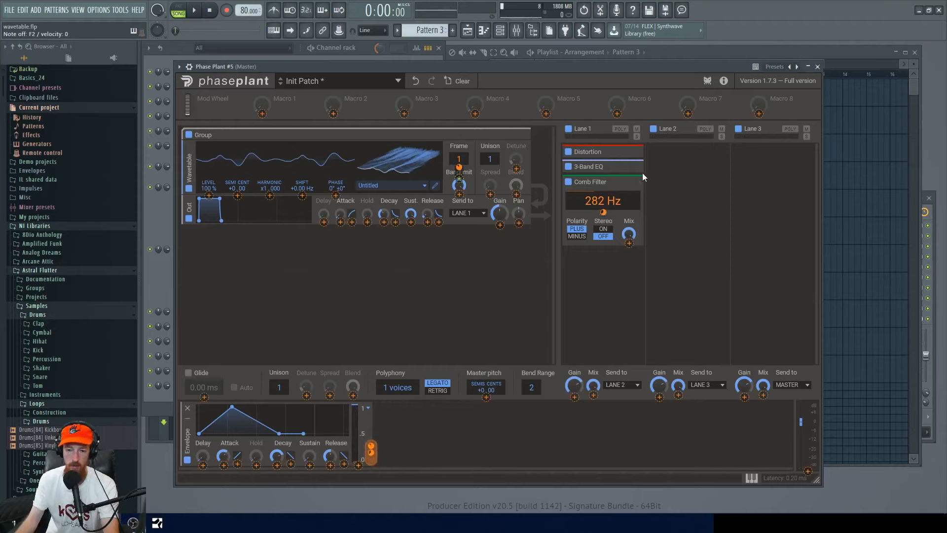
pyautogui.moveTo(603, 212); pyautogui.dragTo(602, 276)
pyautogui.moveTo(603, 214); pyautogui.dragTo(604, 183)
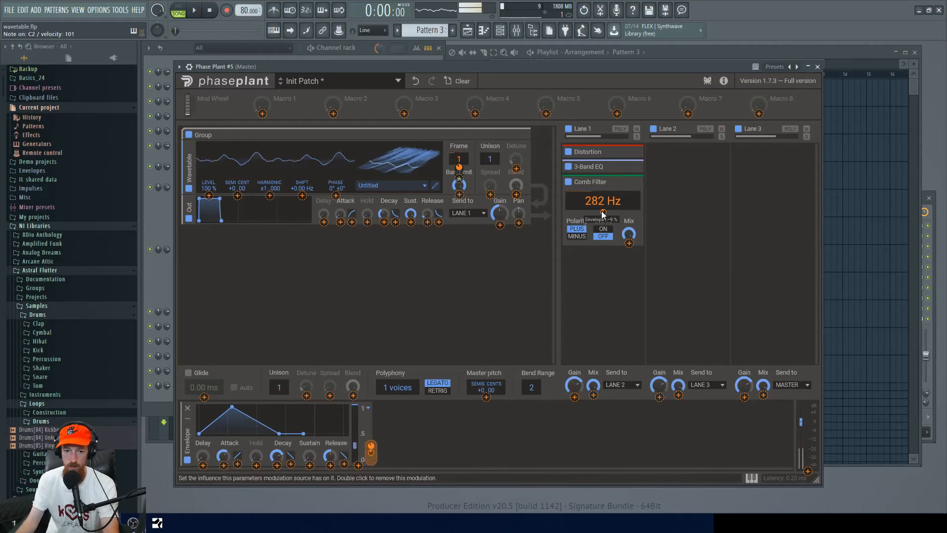
# Collapse the Comb Filter, reopen the 3-Band EQ and raise its mid gain, then collapse it.
pyautogui.click(631, 183)
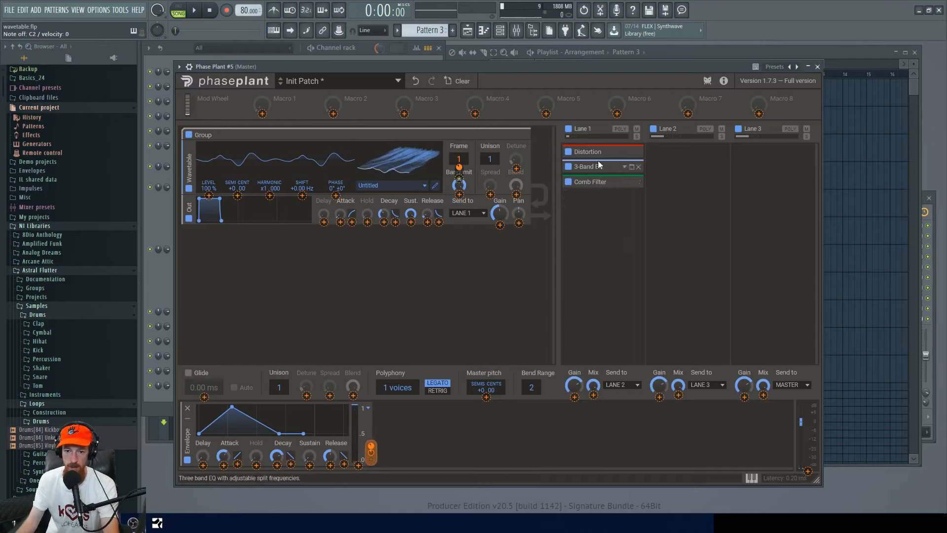
pyautogui.click(631, 167)
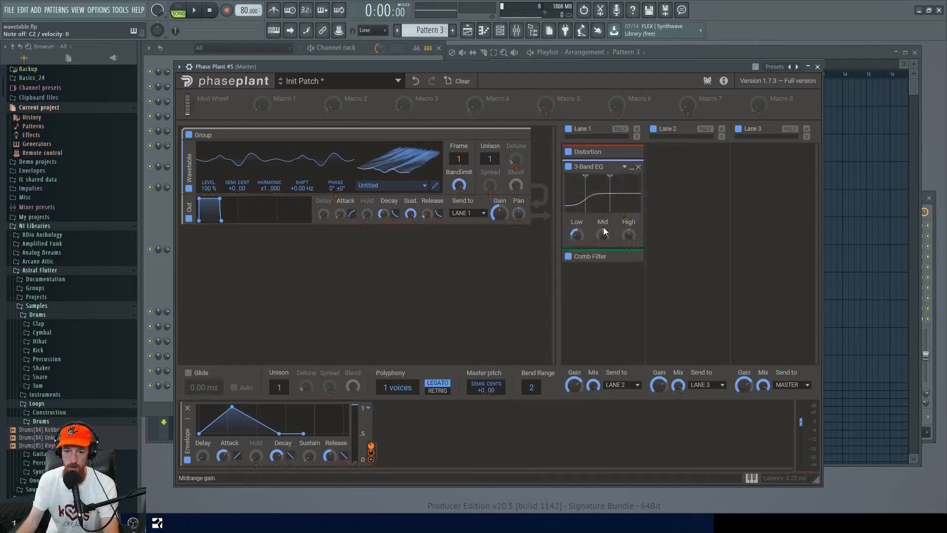
pyautogui.moveTo(604, 236); pyautogui.dragTo(589, 190)
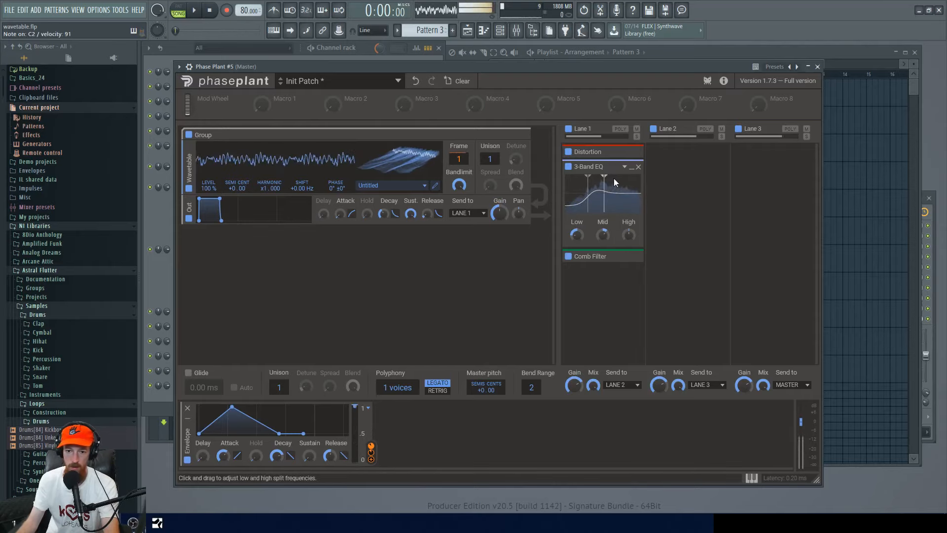
pyautogui.click(638, 170)
# Add a Reverb to Lane 1 by searching for "reverb" and lower its decay.
pyautogui.click(613, 218)
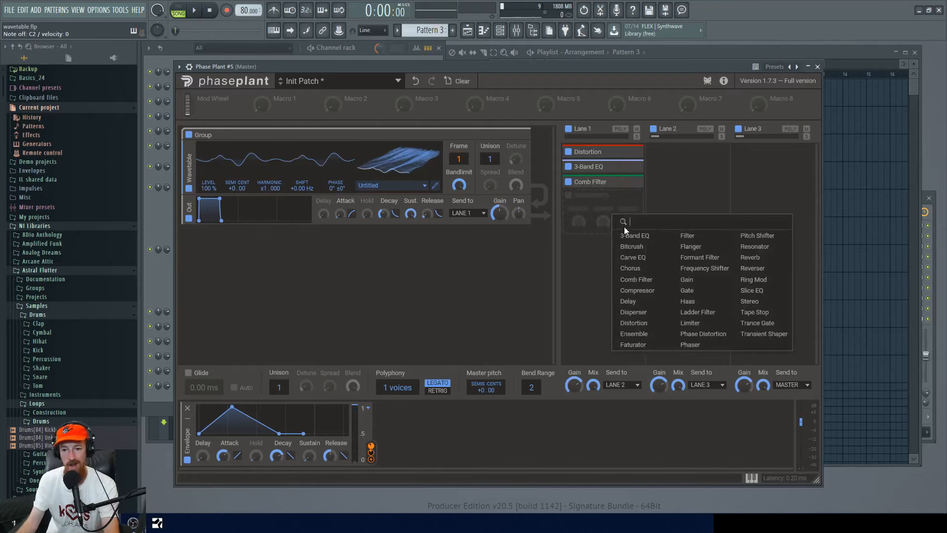
pyautogui.write('reverb')
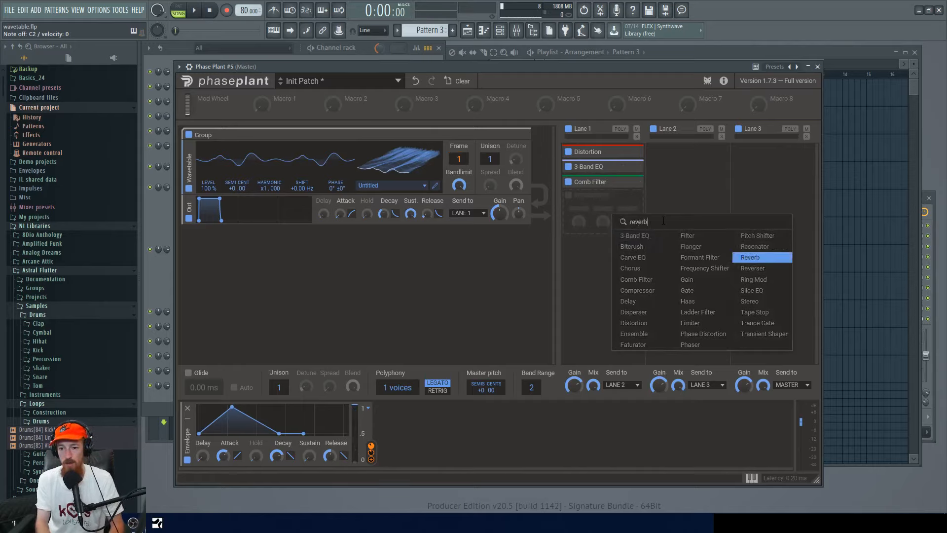
pyautogui.press('Return')
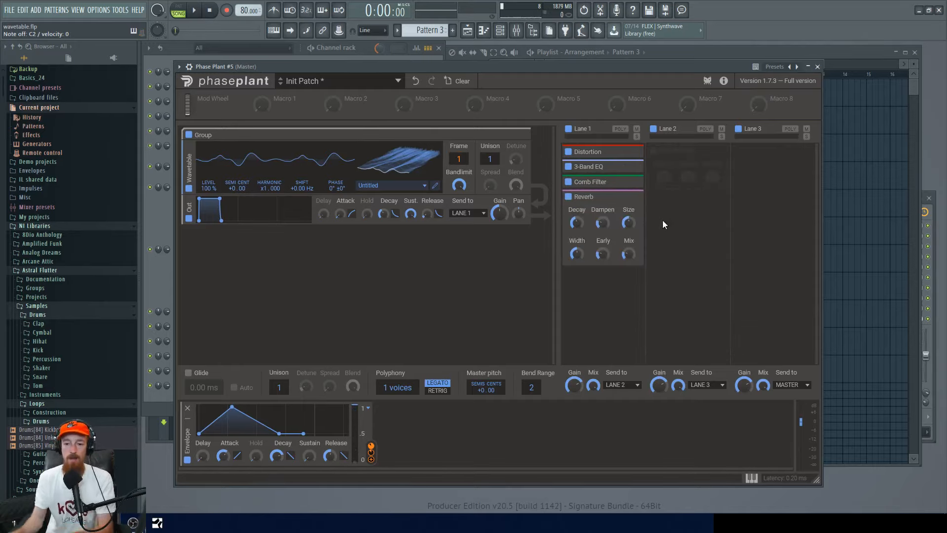
pyautogui.moveTo(576, 223); pyautogui.dragTo(576, 238)
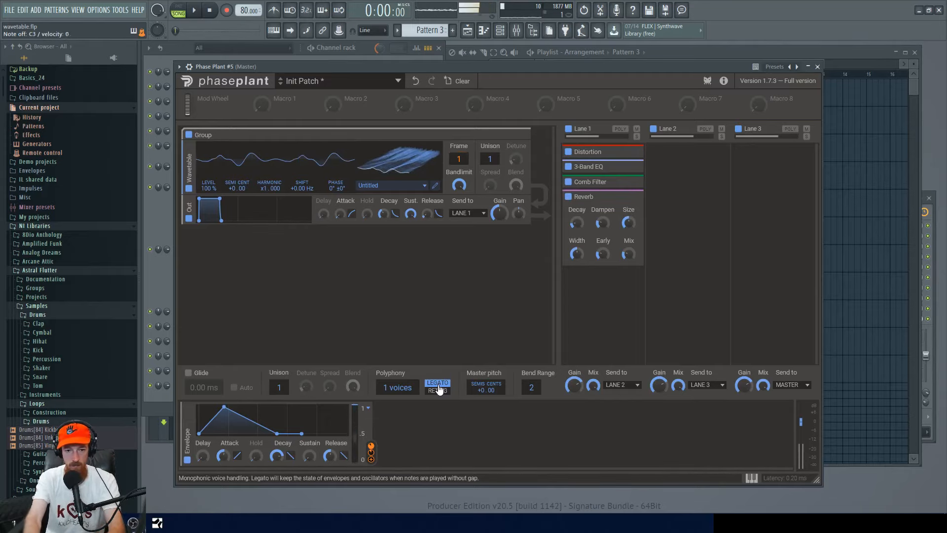
# Shorten the envelope's attack and collapse the Reverb panel.
pyautogui.moveTo(223, 455); pyautogui.dragTo(222, 460)
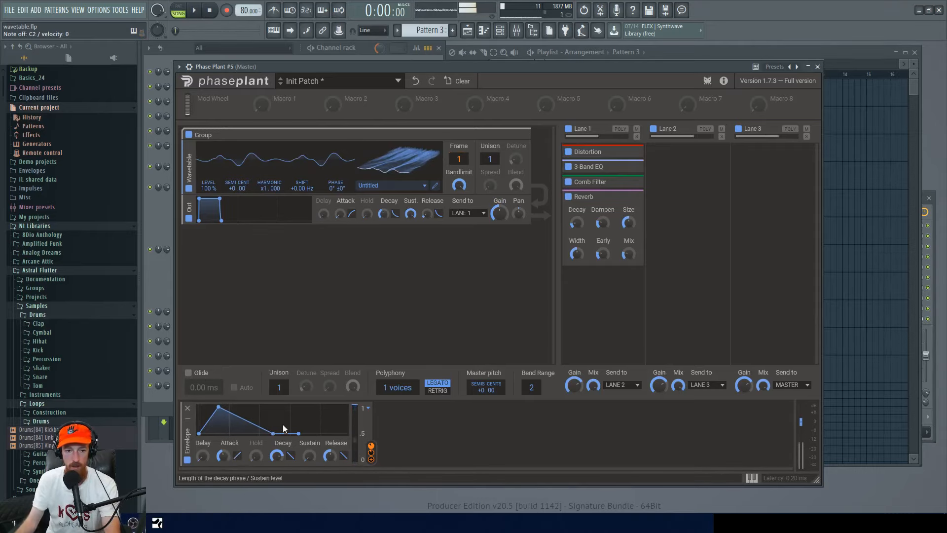
pyautogui.click(631, 197)
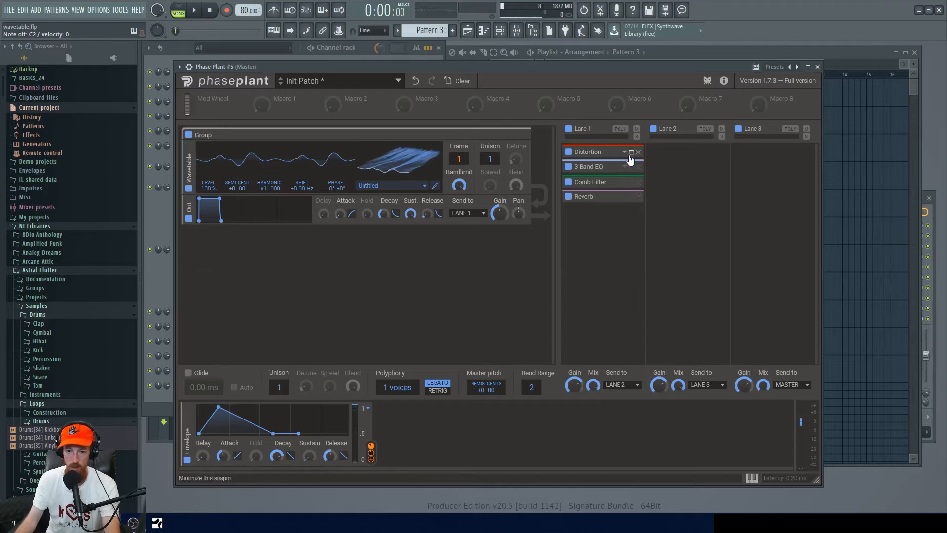
pyautogui.click(631, 153)
pyautogui.click(632, 153)
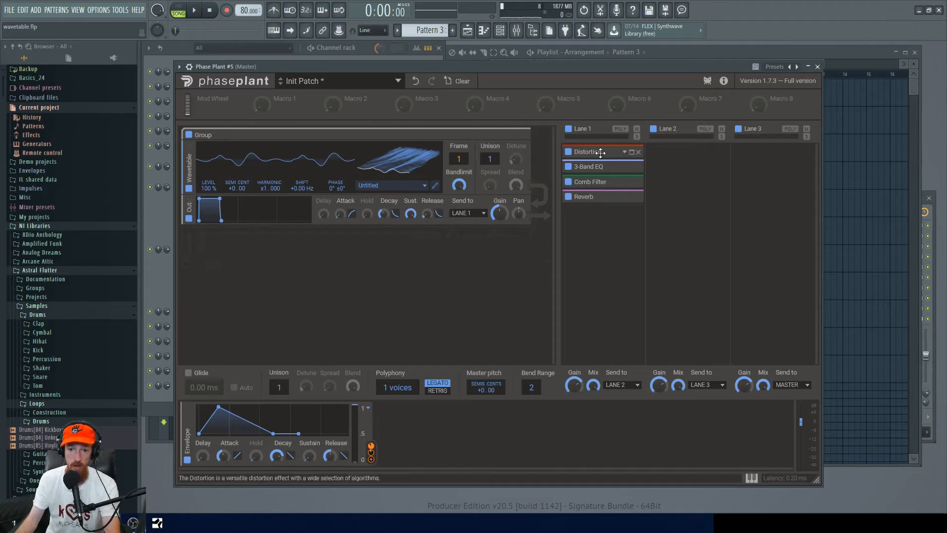
# Browse the factory wavetable folders such as Morphs and Growls without loading one.
pyautogui.click(423, 185)
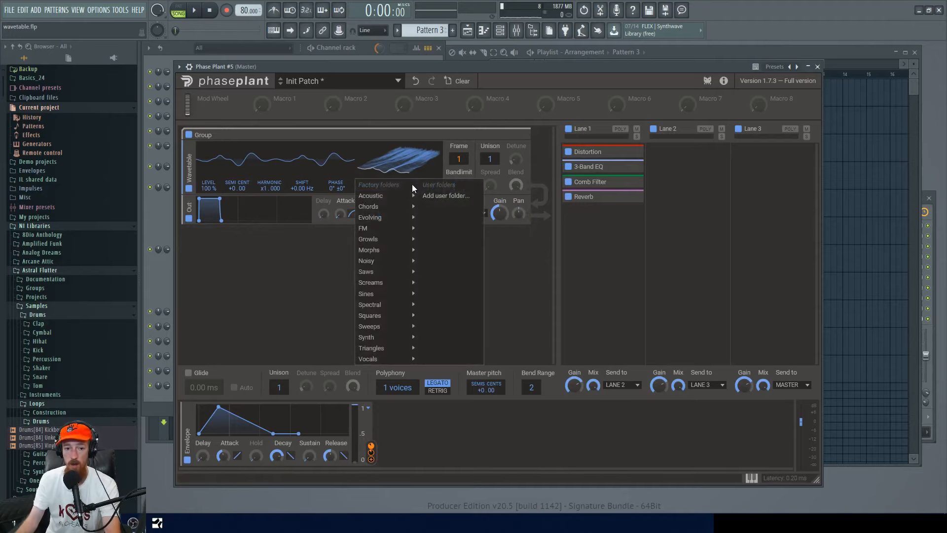
pyautogui.moveTo(381, 274)
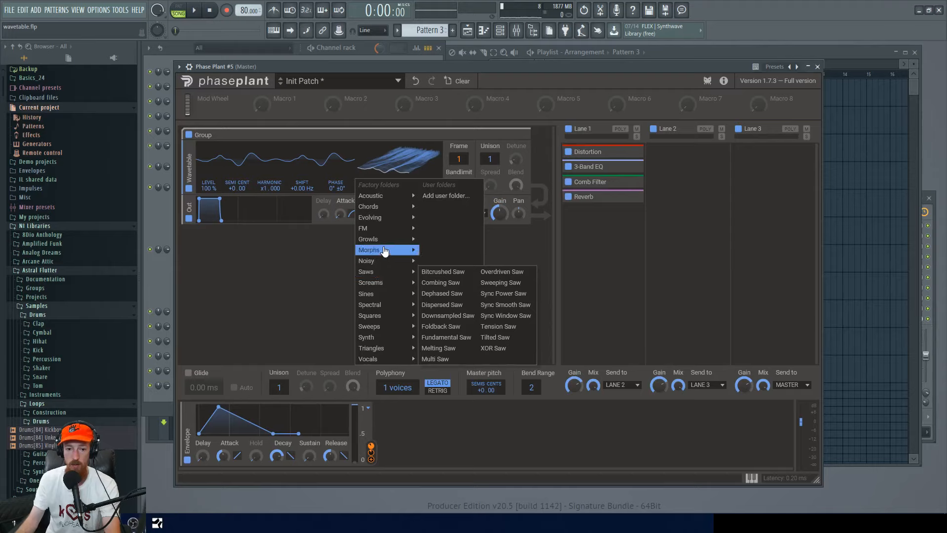
pyautogui.moveTo(372, 241)
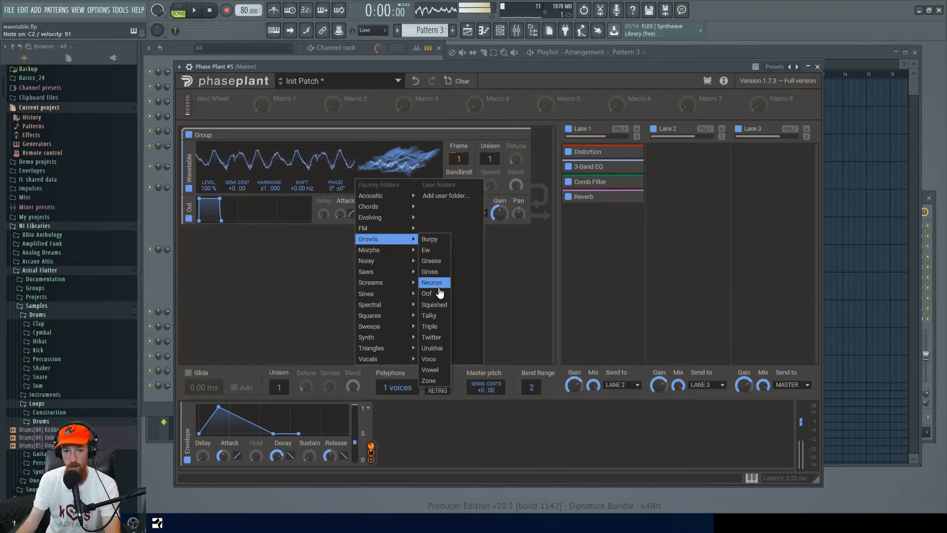
pyautogui.click(324, 268)
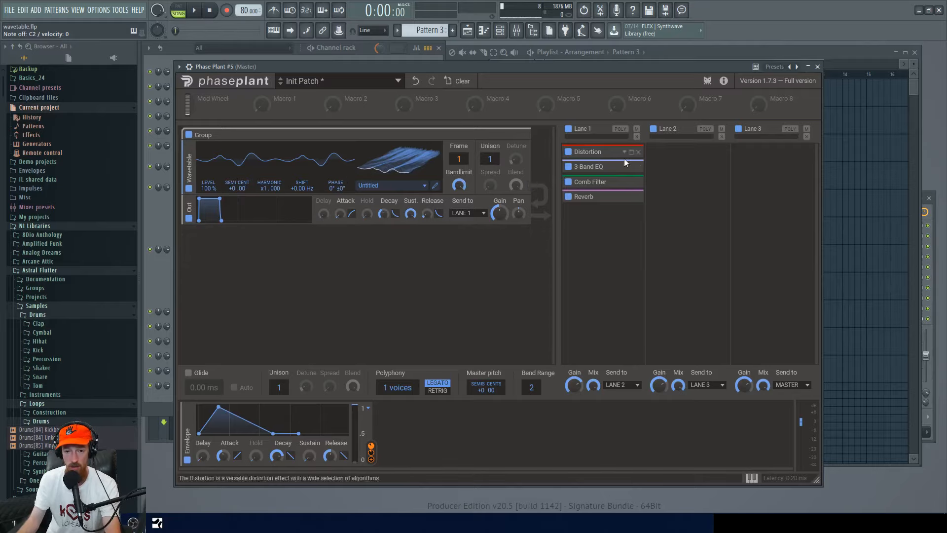
pyautogui.moveTo(635, 67); pyautogui.dragTo(657, 55)
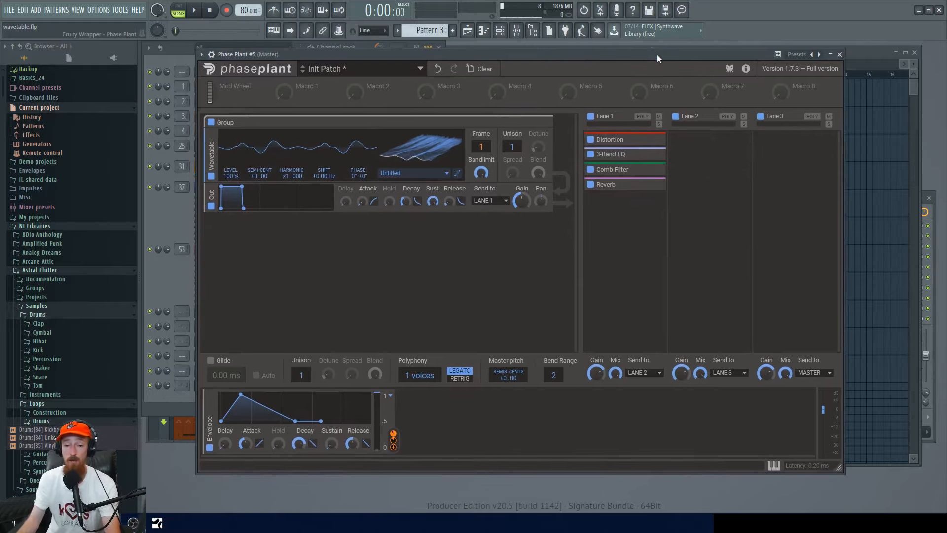